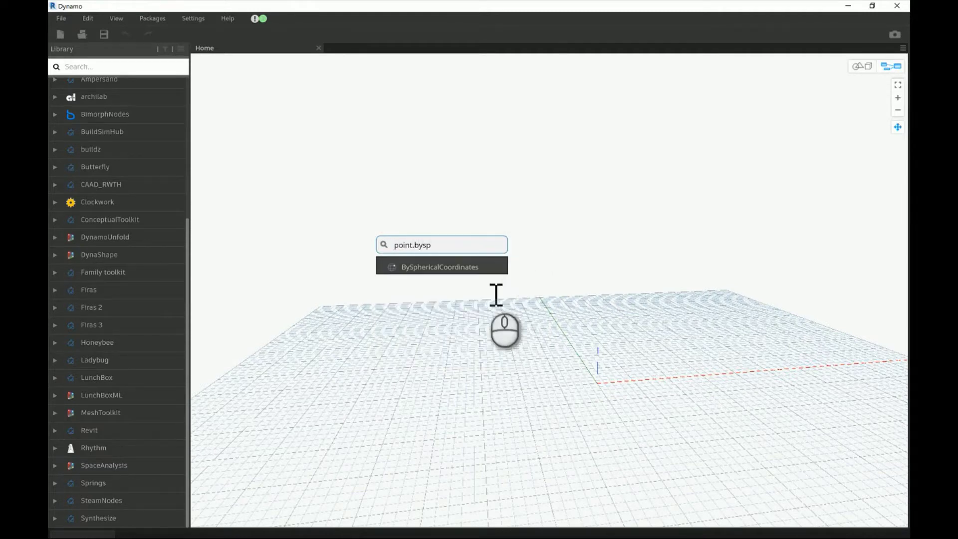
Place the Point.BySphericalCoordinates node and move it up and left on the canvas
{"action": "left_click", "coordinate": [455, 270]}
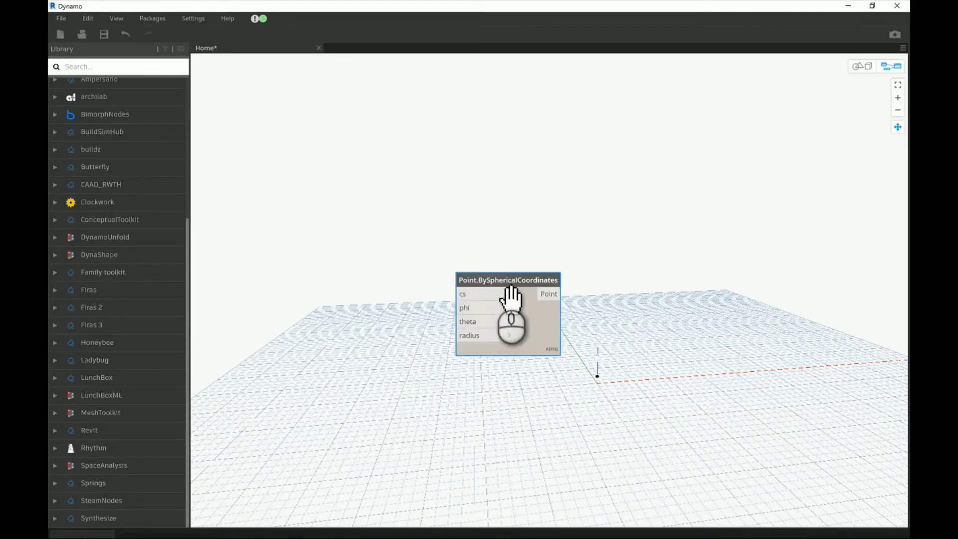
{"action": "left_click_drag", "start_coordinate": [504, 299], "coordinate": [533, 229]}
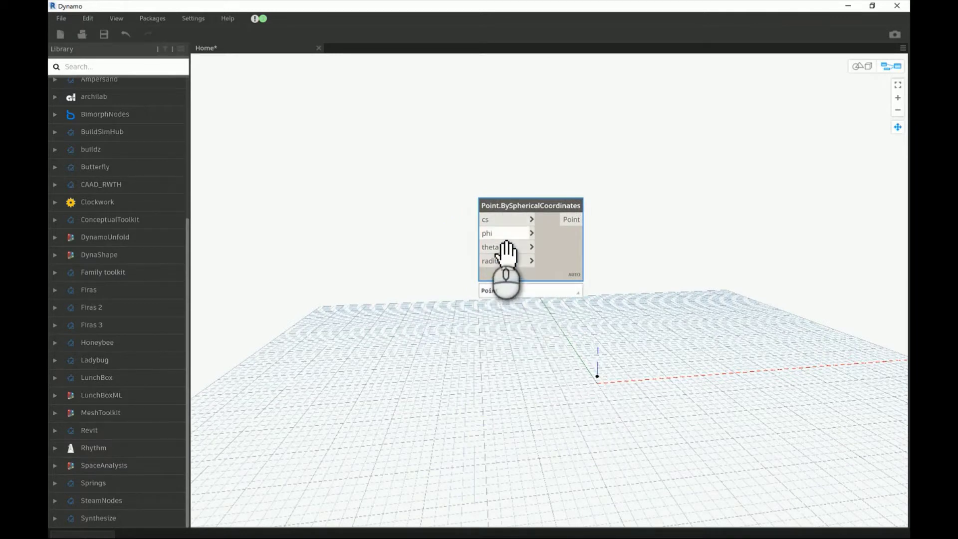
{"action": "left_click", "coordinate": [357, 233]}
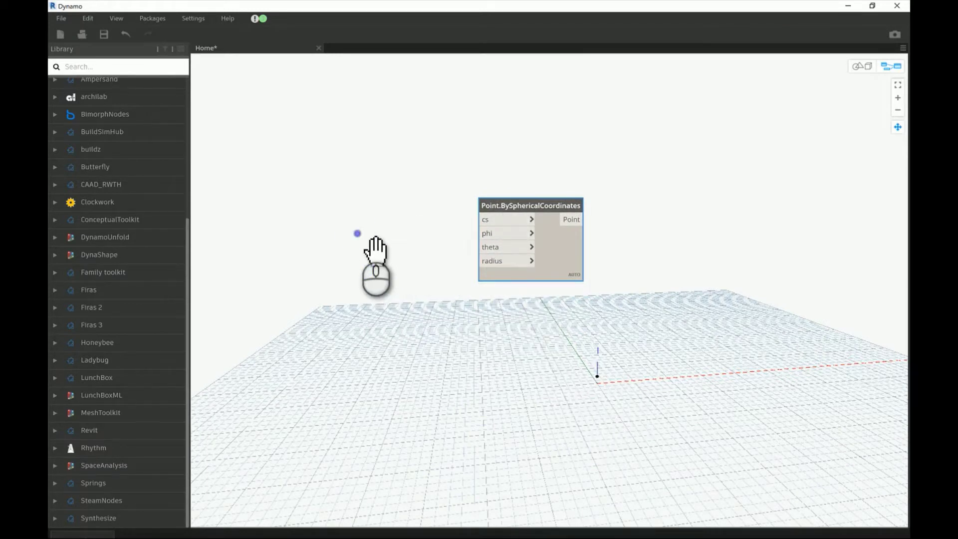
{"action": "right_click", "coordinate": [375, 239]}
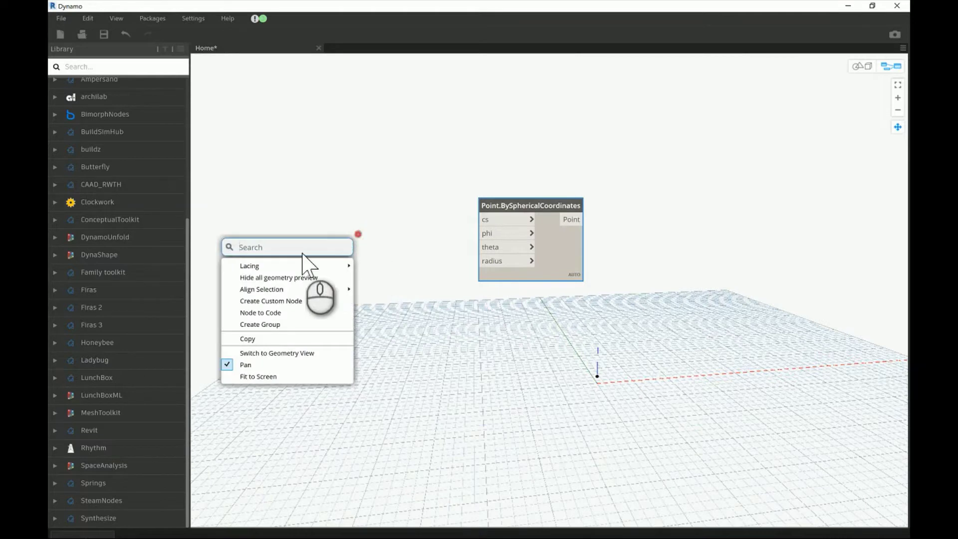
{"action": "left_click", "coordinate": [242, 363]}
Create a code block with 50..60..2 and connect it to the point node's phi input
{"action": "double_click", "coordinate": [382, 248]}
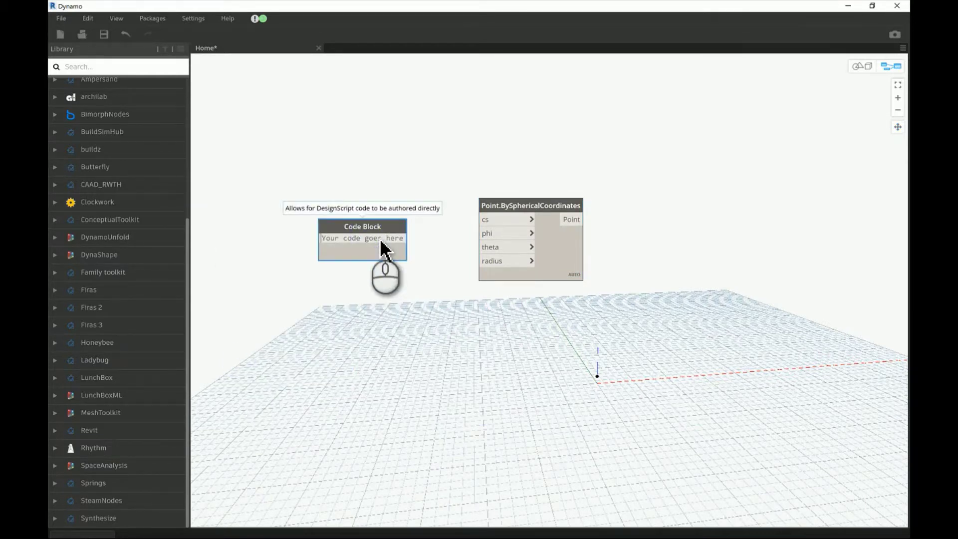
{"action": "type", "text": "50..60.."}
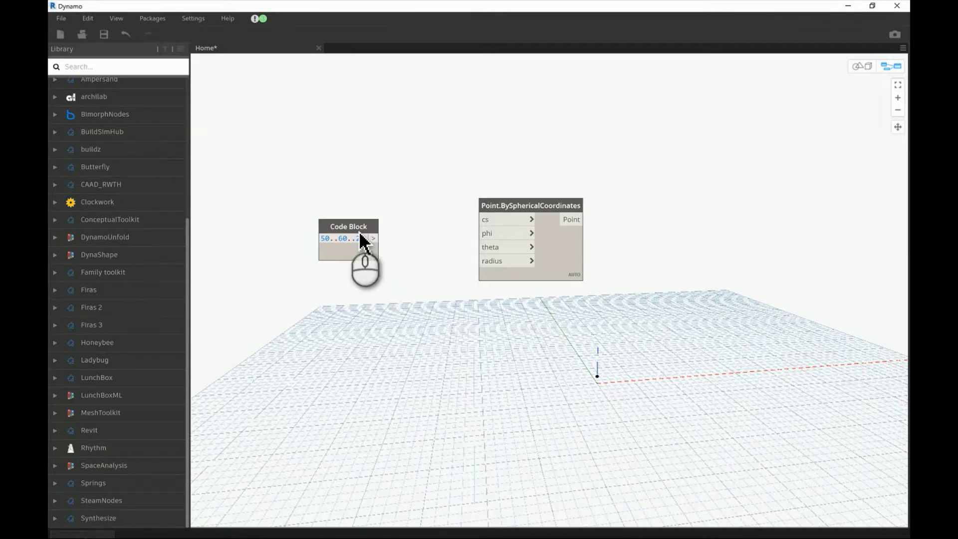
{"action": "left_click_drag", "start_coordinate": [364, 239], "coordinate": [480, 233]}
Duplicate the code block, change it to 0..360..5, wire it to theta, and arrange both blocks
{"action": "left_click_drag", "start_coordinate": [367, 215], "coordinate": [350, 277], "text": "ctrl"}
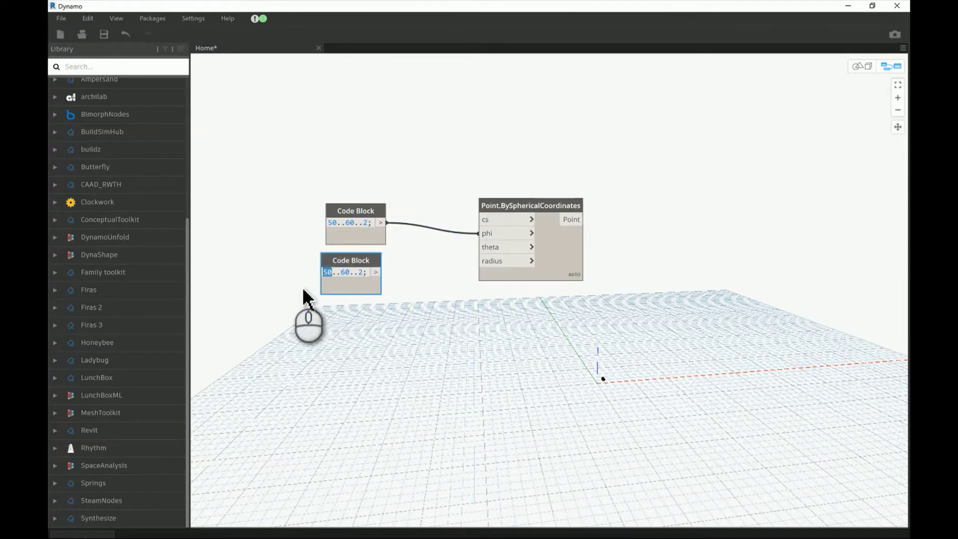
{"action": "left_click", "coordinate": [335, 272]}
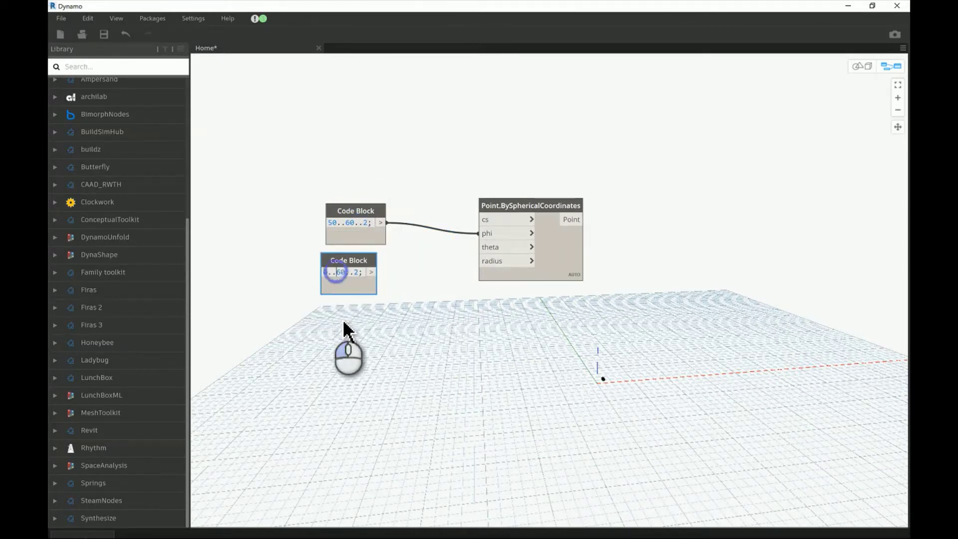
{"action": "type", "text": "360.."}
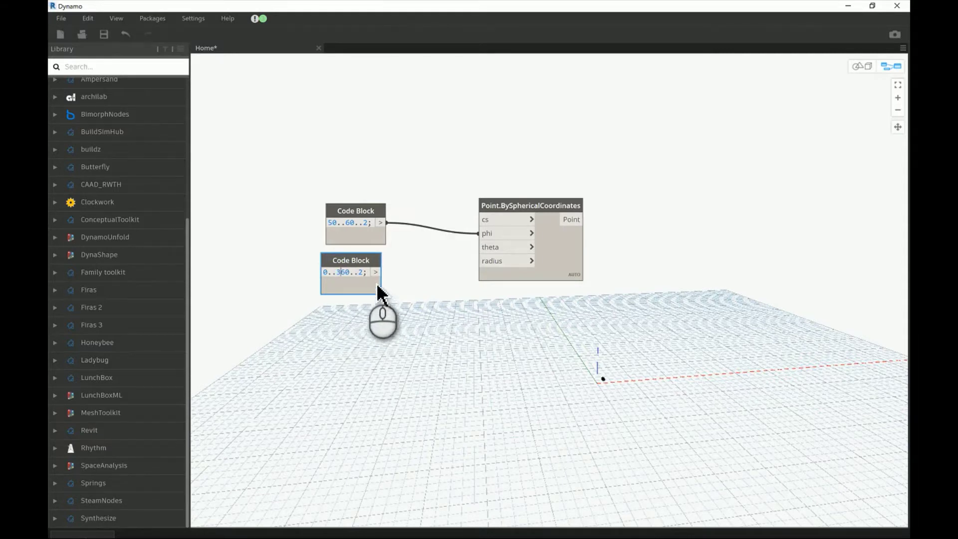
{"action": "type", "text": "5"}
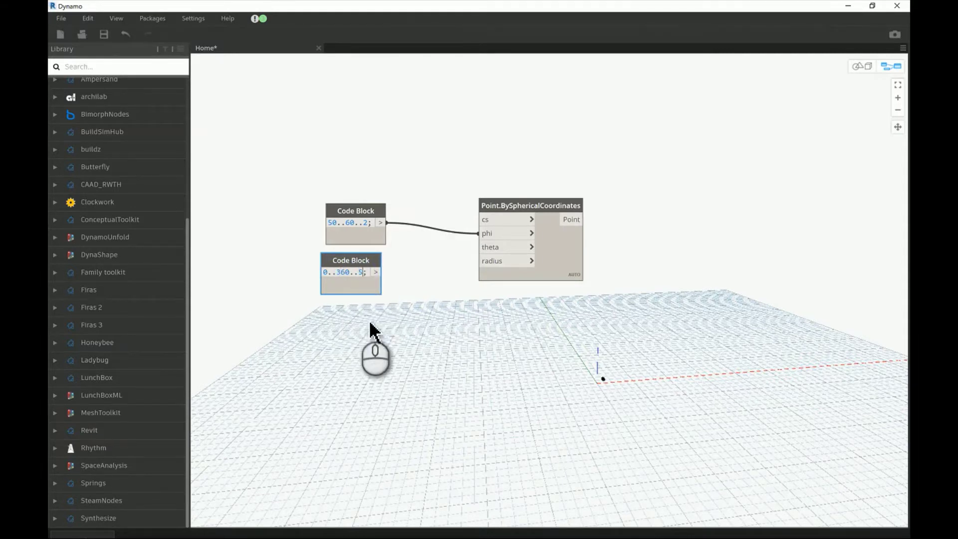
{"action": "left_click", "coordinate": [355, 319]}
{"action": "left_click", "coordinate": [376, 272]}
{"action": "left_click", "coordinate": [478, 247]}
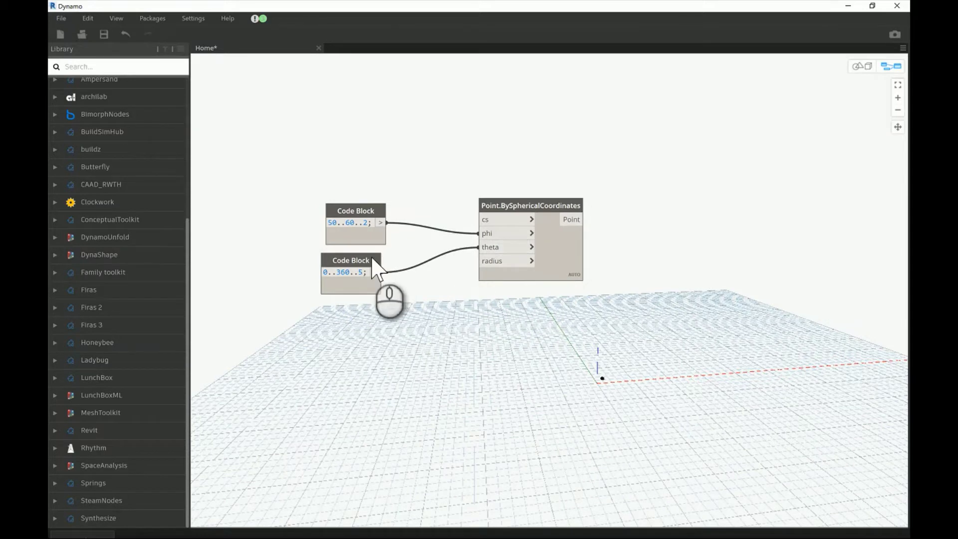
{"action": "left_click_drag", "start_coordinate": [372, 282], "coordinate": [335, 275]}
{"action": "left_click_drag", "start_coordinate": [363, 227], "coordinate": [359, 215]}
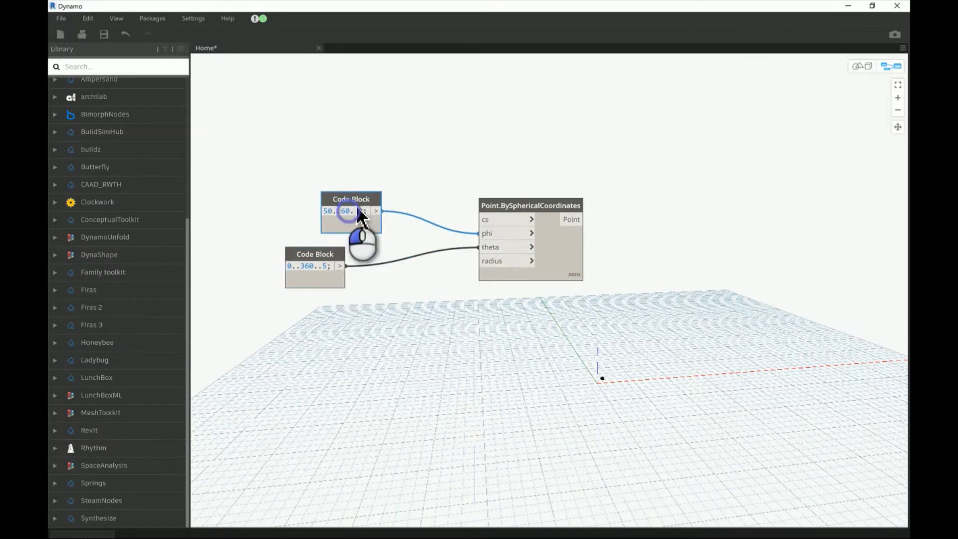
Add a Number Slider set to 5 and connect it to the point node's radius
{"action": "right_click", "coordinate": [384, 334]}
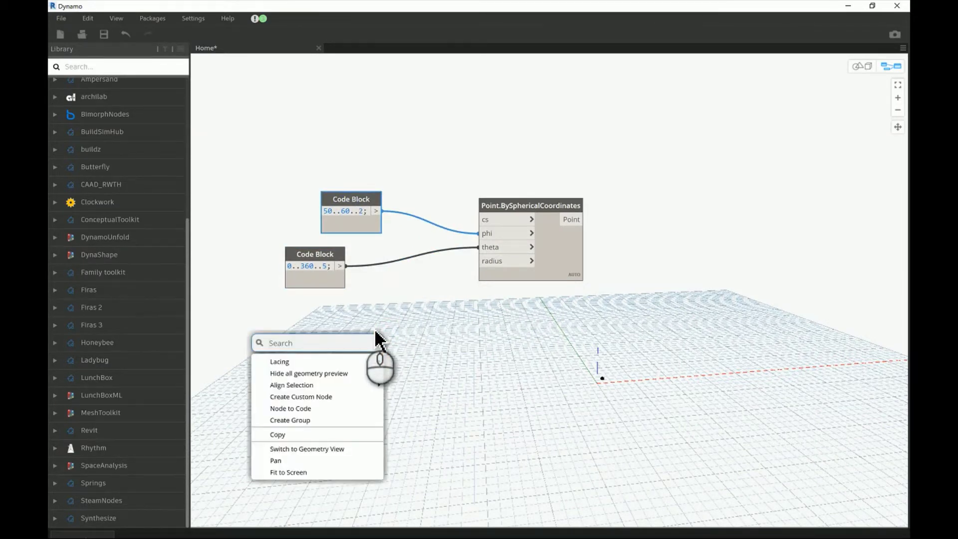
{"action": "type", "text": "slider"}
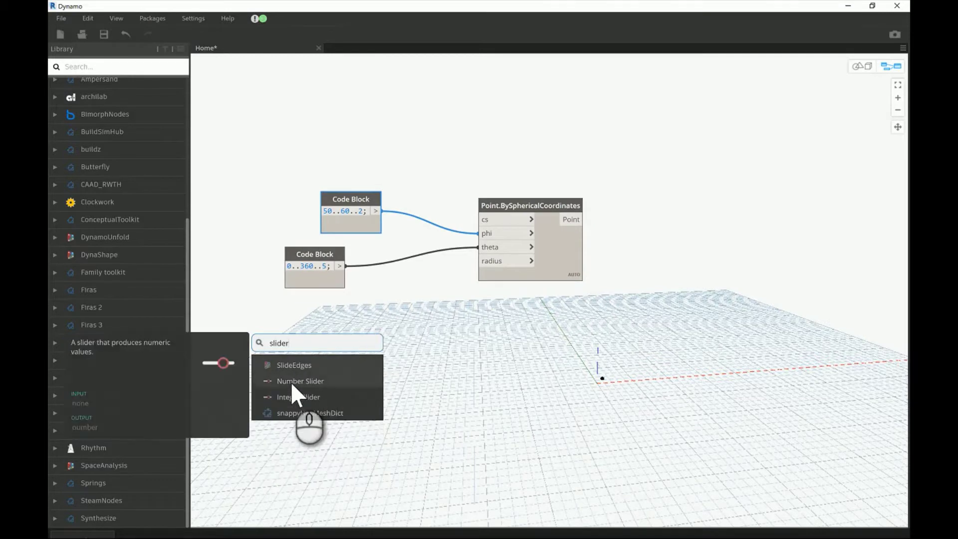
{"action": "left_click", "coordinate": [292, 386]}
{"action": "left_click_drag", "start_coordinate": [361, 396], "coordinate": [324, 329]}
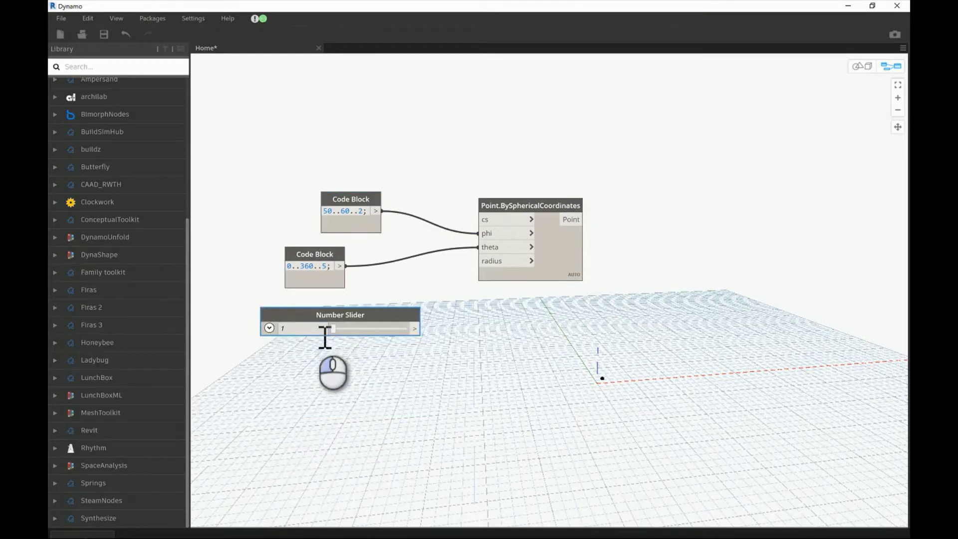
{"action": "left_click", "coordinate": [325, 329]}
{"action": "type", "text": "5"}
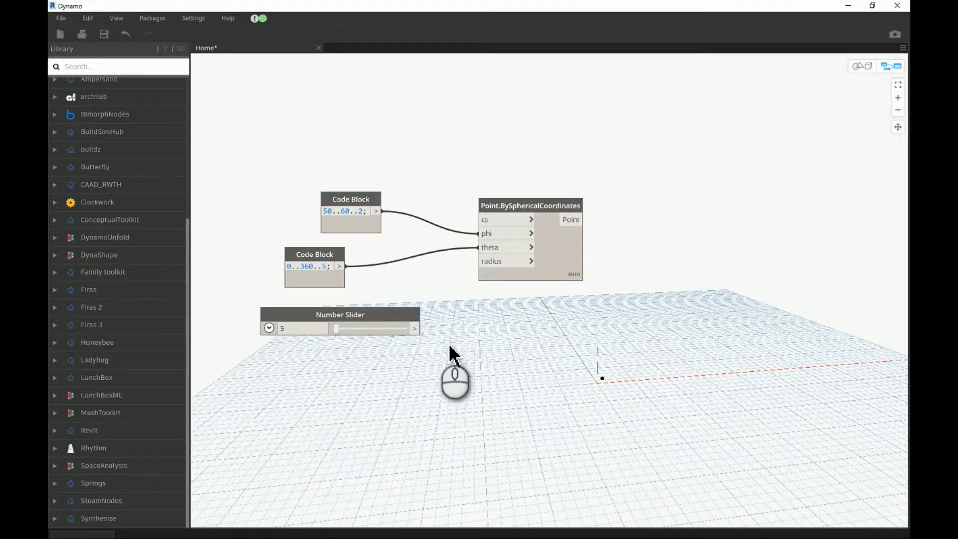
{"action": "left_click_drag", "start_coordinate": [418, 327], "coordinate": [491, 268]}
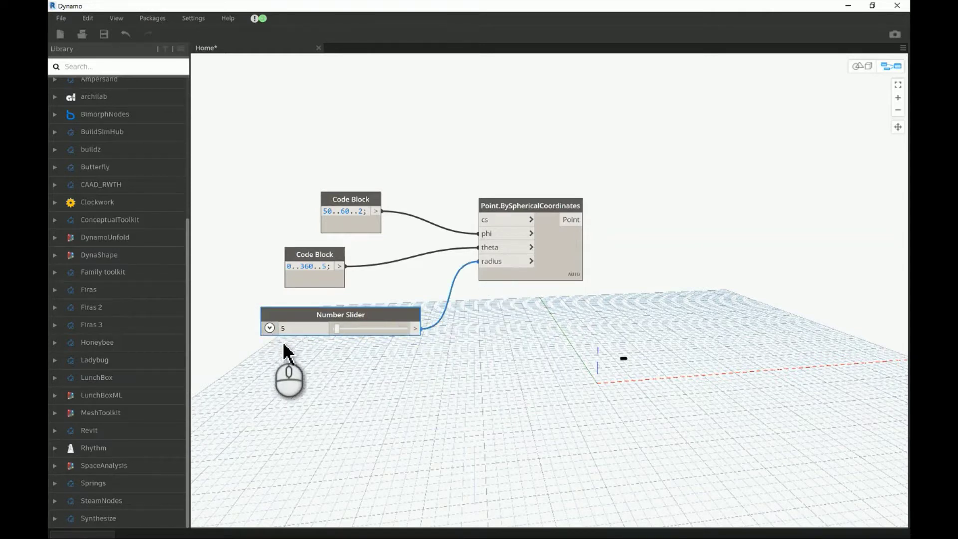
Set the slider's maximum to 20
{"action": "left_click", "coordinate": [269, 328]}
{"action": "left_click", "coordinate": [324, 363]}
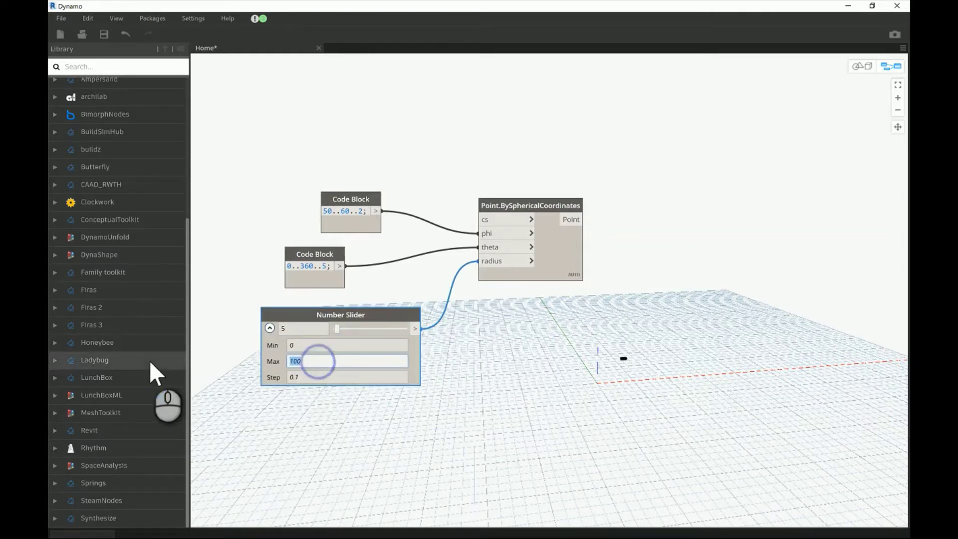
{"action": "type", "text": "0"}
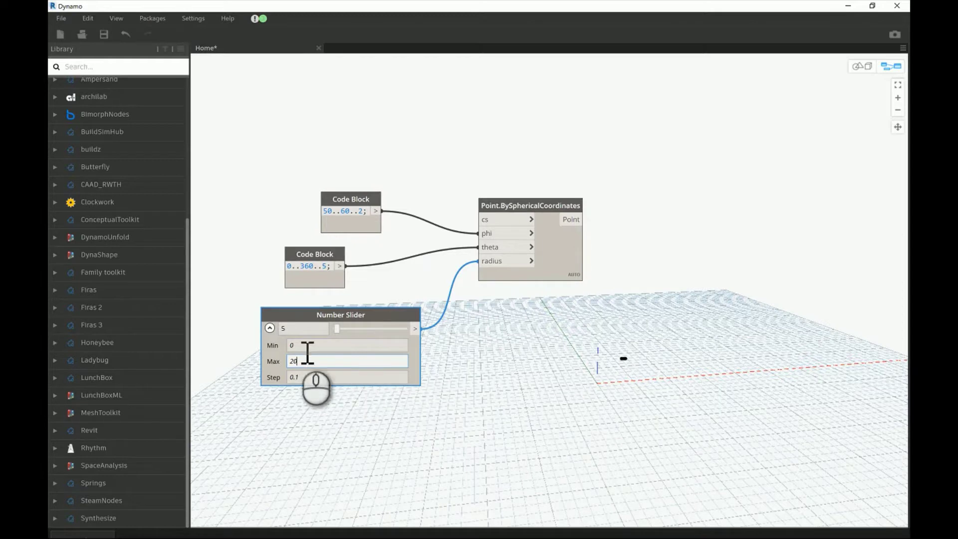
{"action": "key", "text": "Tab"}
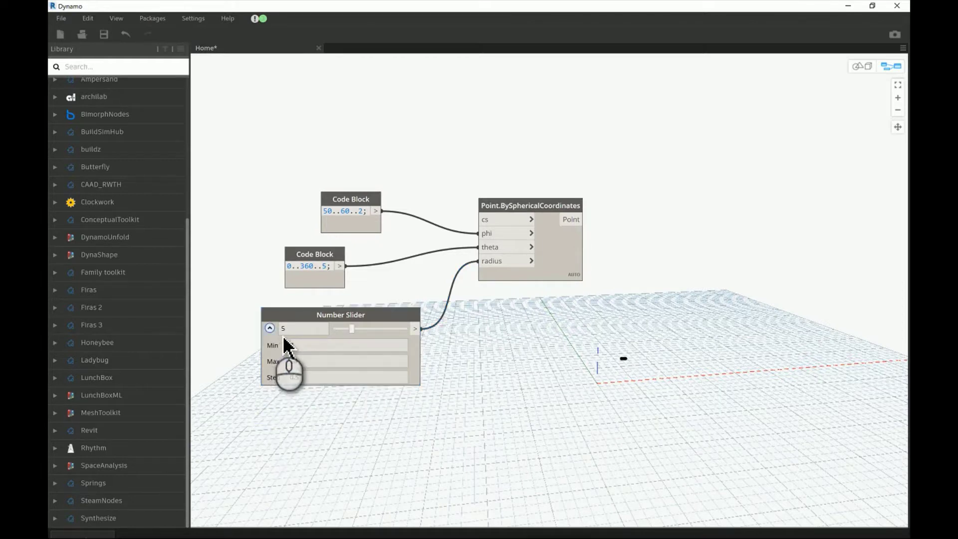
{"action": "left_click", "coordinate": [520, 364]}
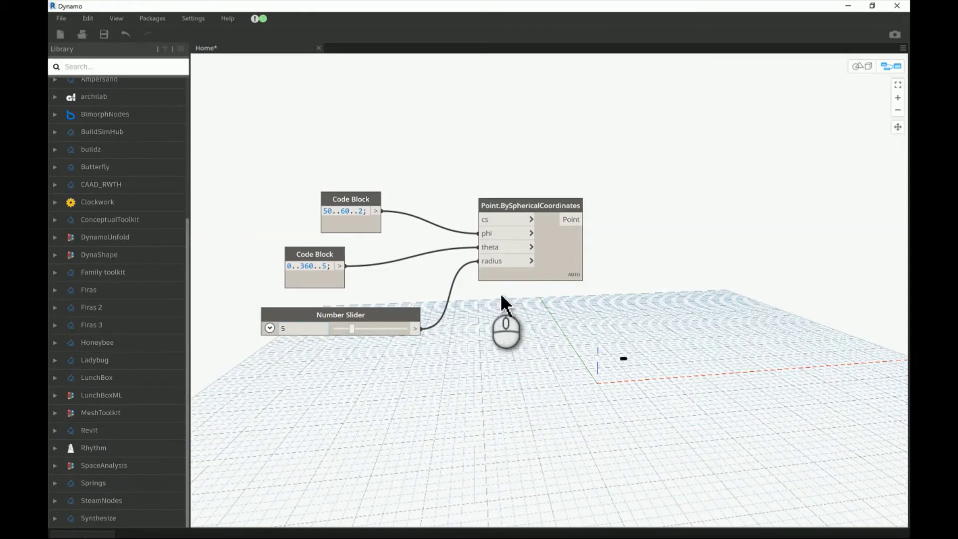
{"action": "left_click_drag", "start_coordinate": [377, 317], "coordinate": [369, 308]}
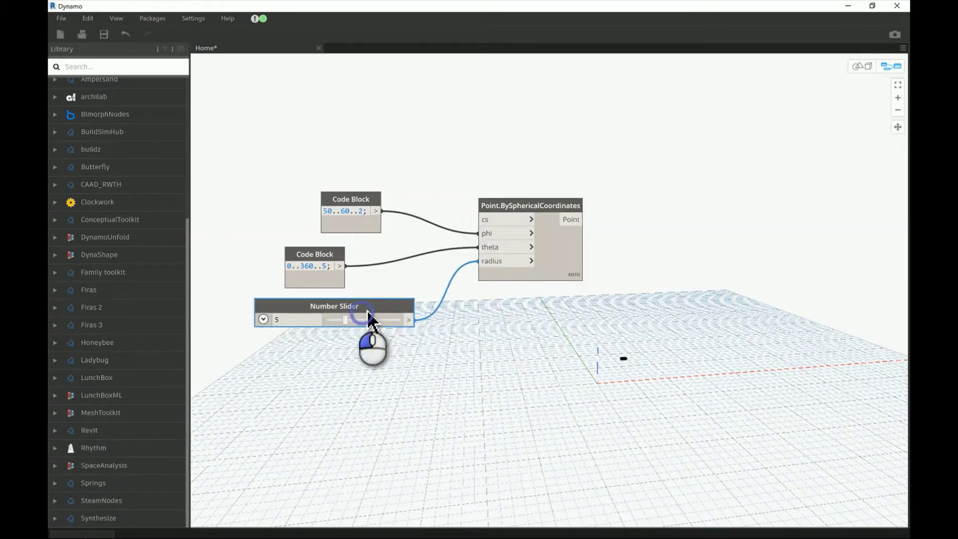
{"action": "left_click", "coordinate": [320, 259]}
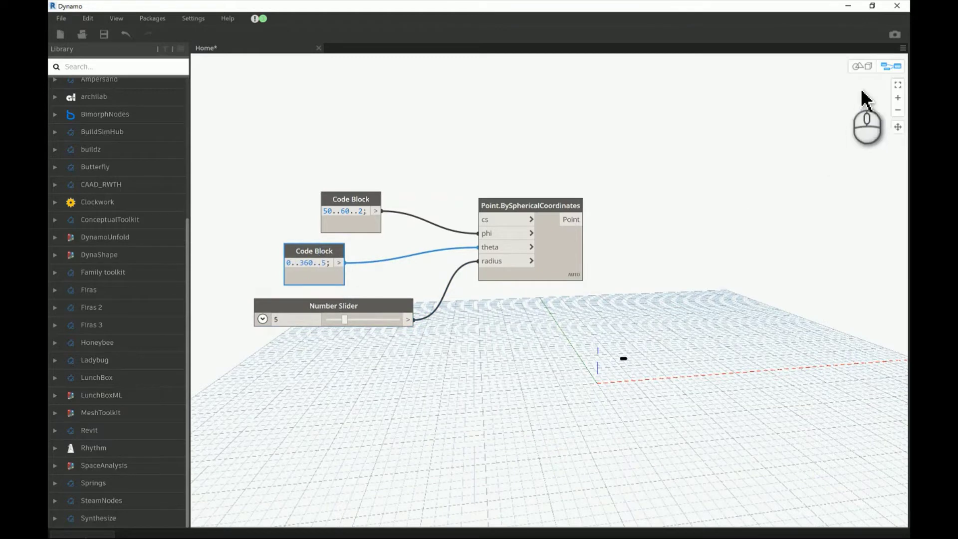
{"action": "left_click", "coordinate": [862, 66]}
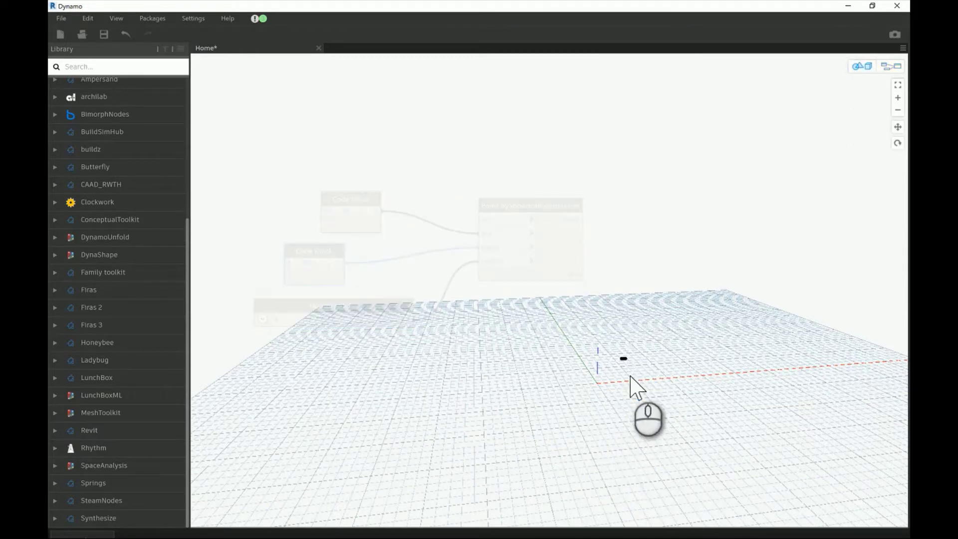
{"action": "middle_click_drag", "start_coordinate": [630, 388], "coordinate": [574, 325]}
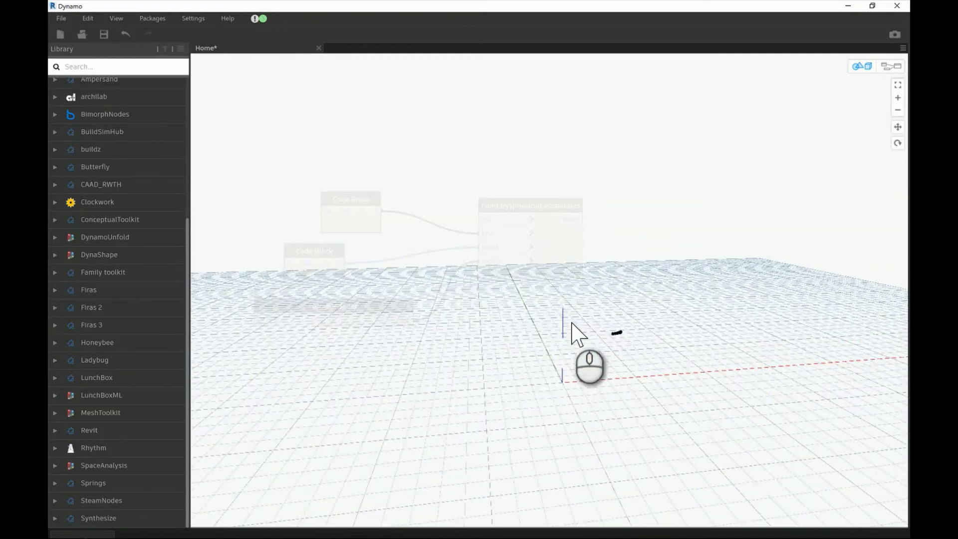
{"action": "right_click_drag", "start_coordinate": [574, 338], "coordinate": [616, 370]}
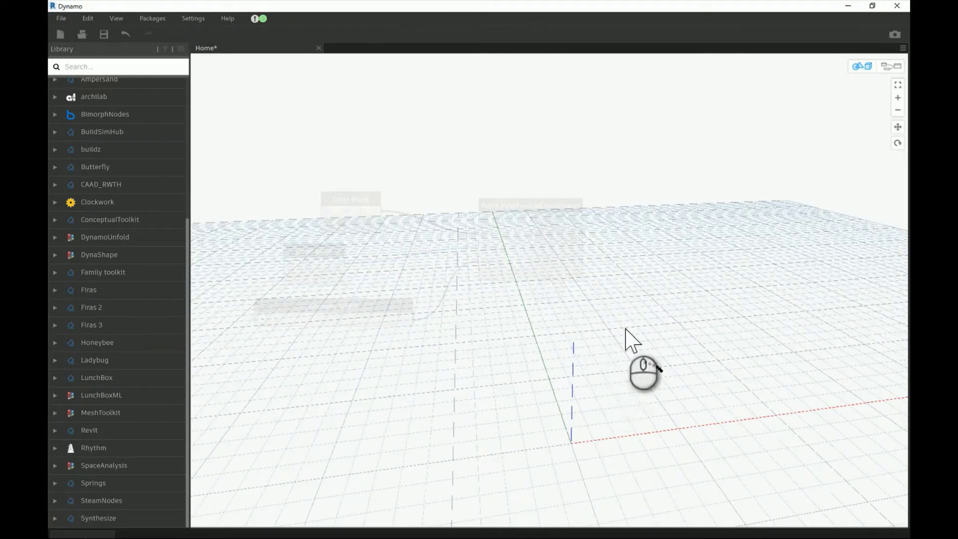
{"action": "left_click", "coordinate": [891, 66]}
{"action": "right_click", "coordinate": [574, 259]}
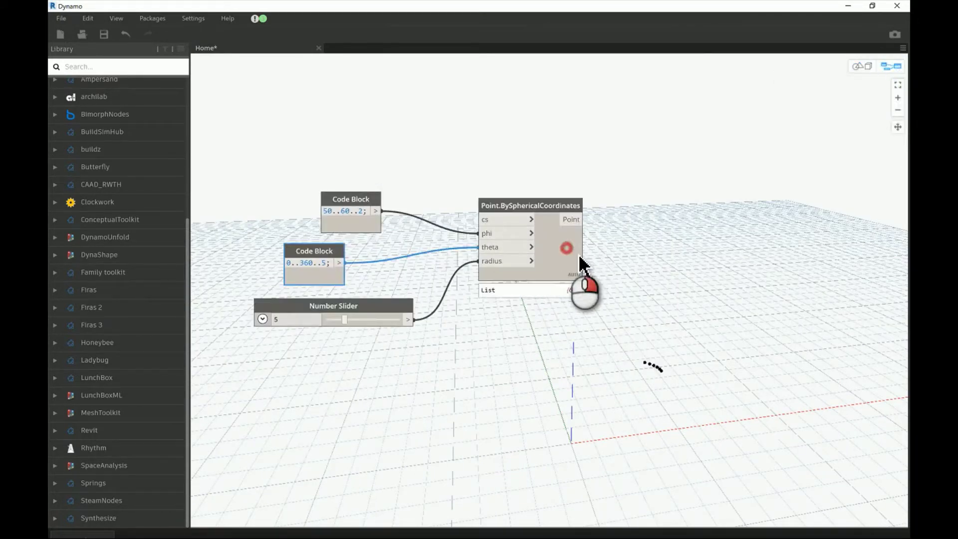
{"action": "mouse_move", "coordinate": [495, 302]}
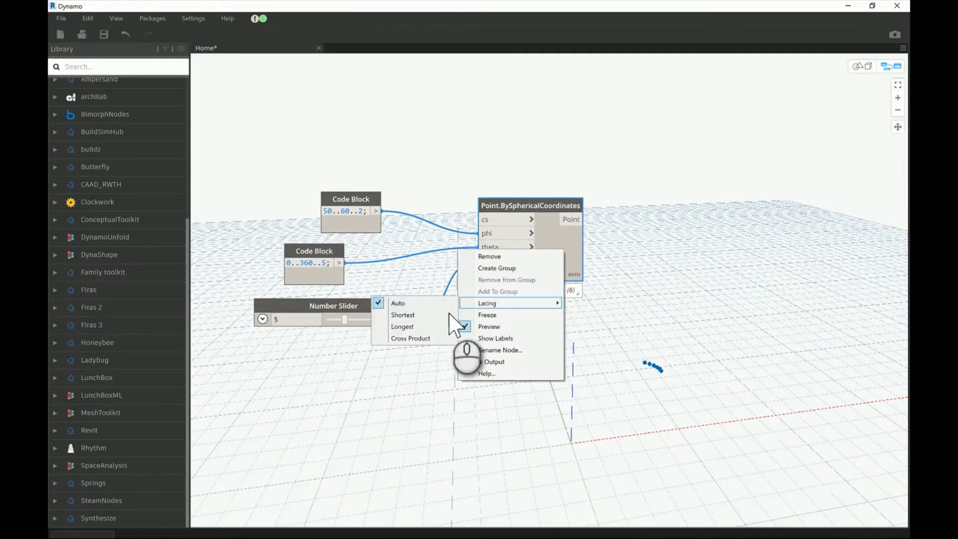
{"action": "left_click", "coordinate": [414, 336]}
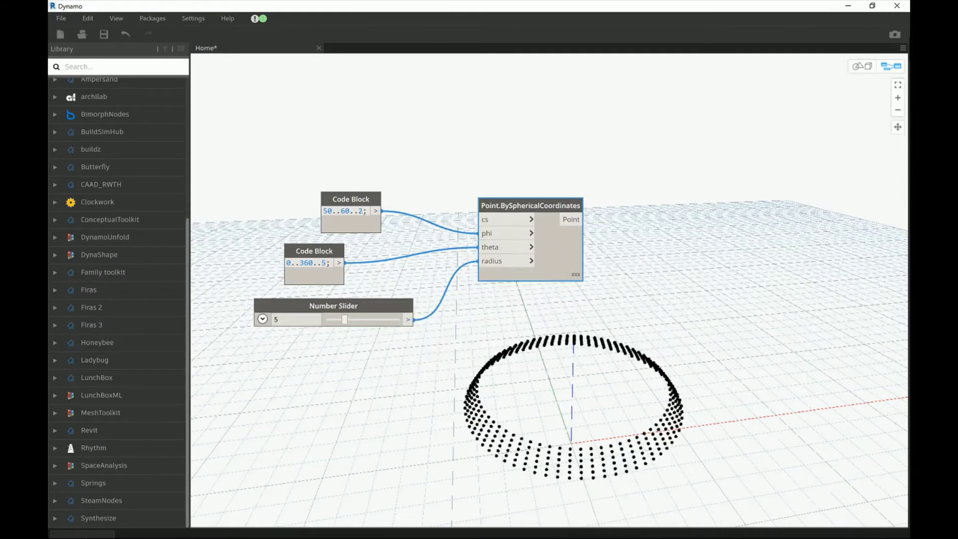
{"action": "left_click", "coordinate": [864, 65]}
{"action": "right_click_drag", "start_coordinate": [585, 366], "coordinate": [588, 343]}
{"action": "scroll", "coordinate": [639, 397], "scroll_direction": "up", "scroll_amount": 3}
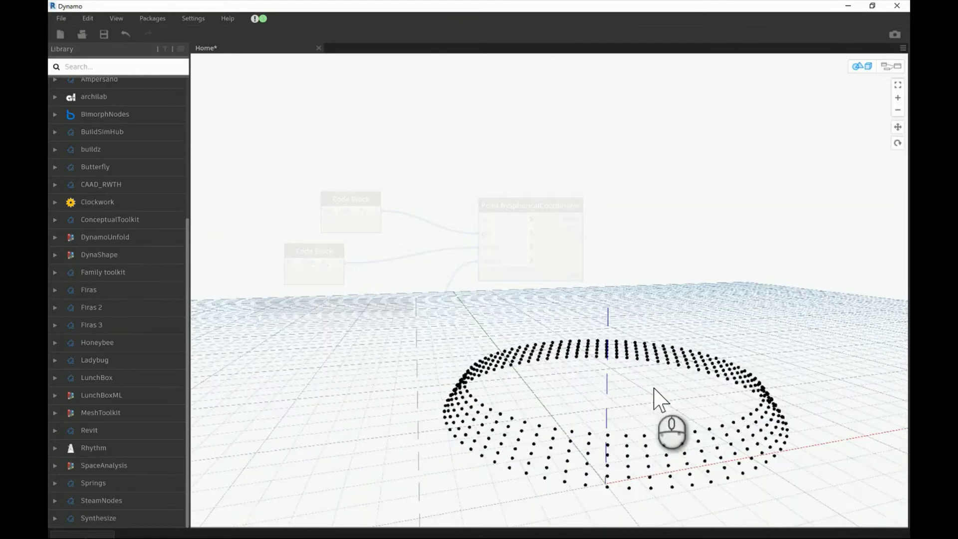
{"action": "middle_click_drag", "start_coordinate": [654, 389], "coordinate": [629, 364]}
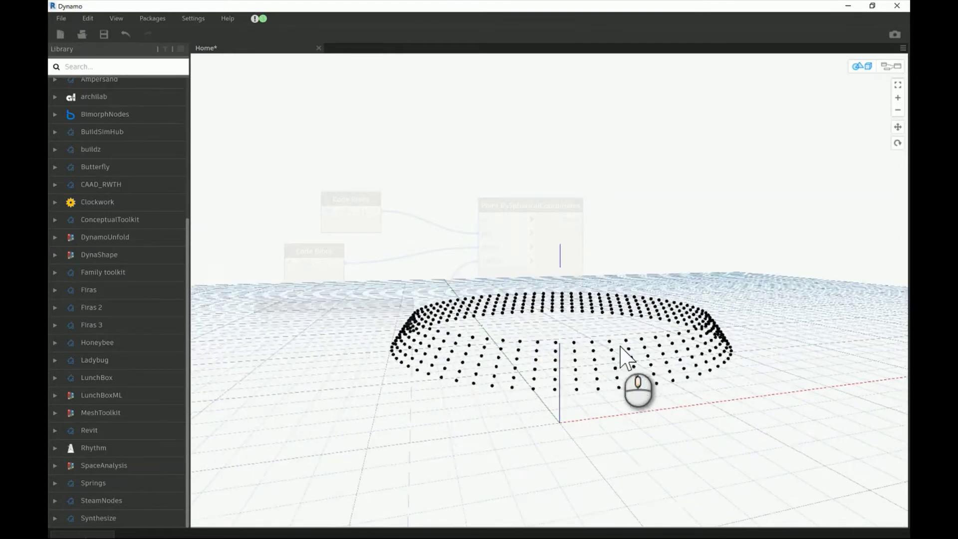
{"action": "left_click", "coordinate": [895, 67]}
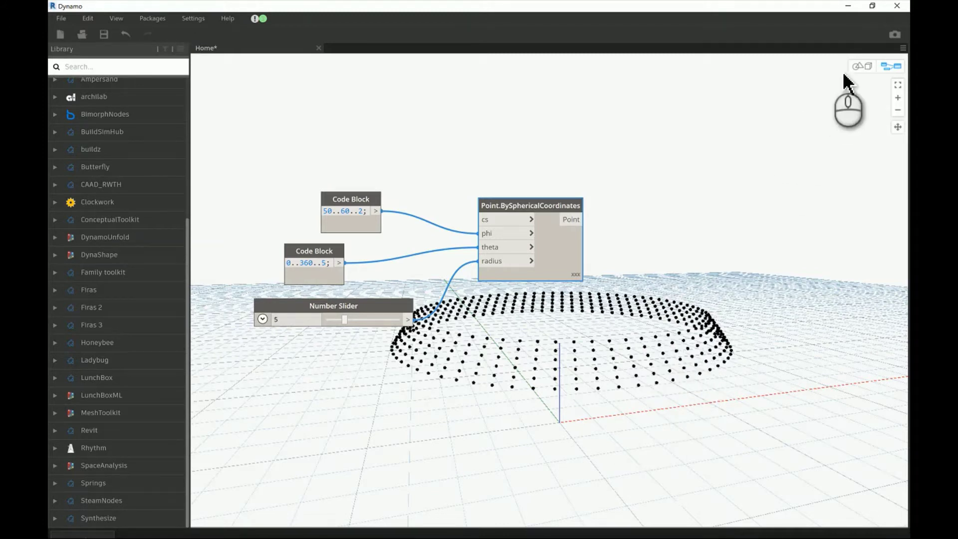
{"action": "left_click", "coordinate": [862, 67]}
{"action": "mouse_move", "coordinate": [566, 307]}
{"action": "left_mouse_down"}
{"action": "mouse_move", "coordinate": [582, 325]}
{"action": "mouse_move", "coordinate": [574, 319]}
{"action": "left_mouse_up"}
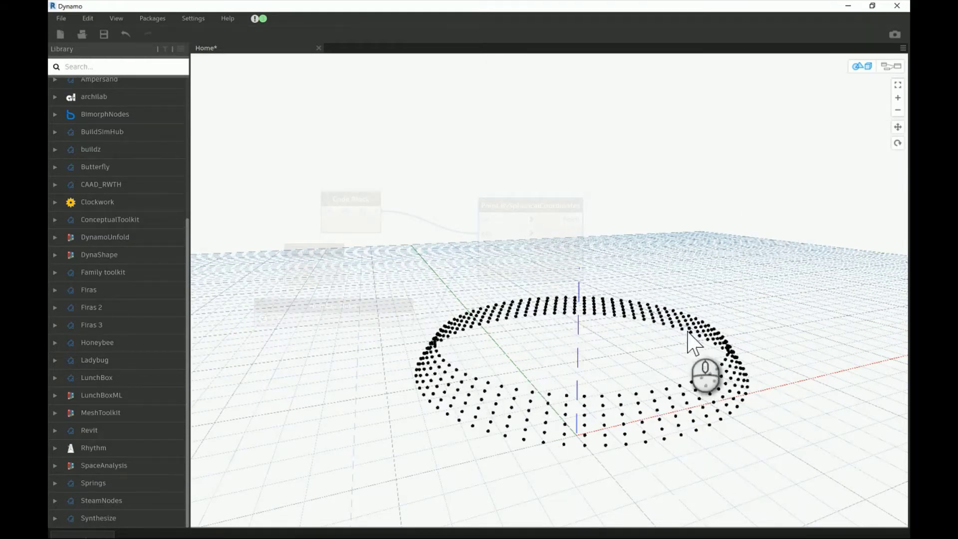
{"action": "left_click", "coordinate": [891, 67]}
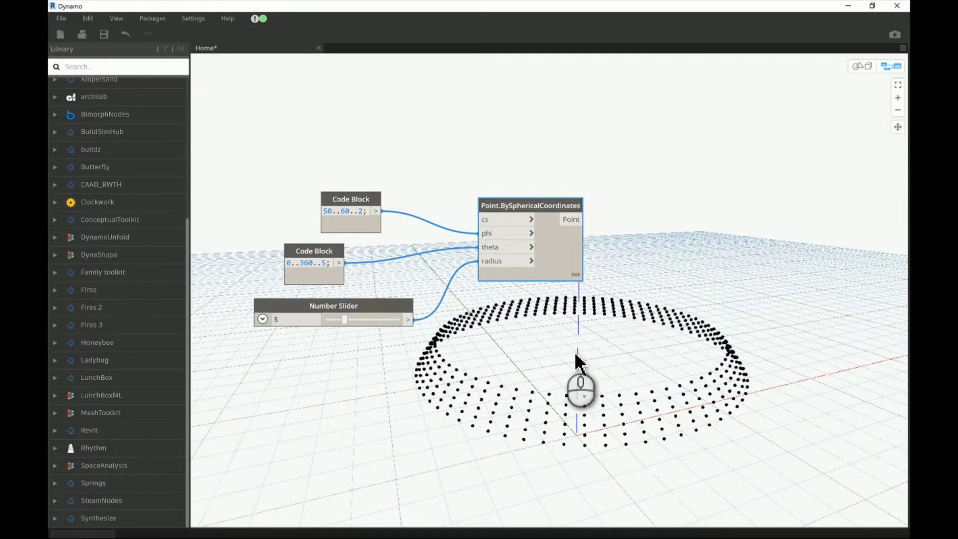
{"action": "middle_click_drag", "start_coordinate": [567, 336], "coordinate": [549, 312]}
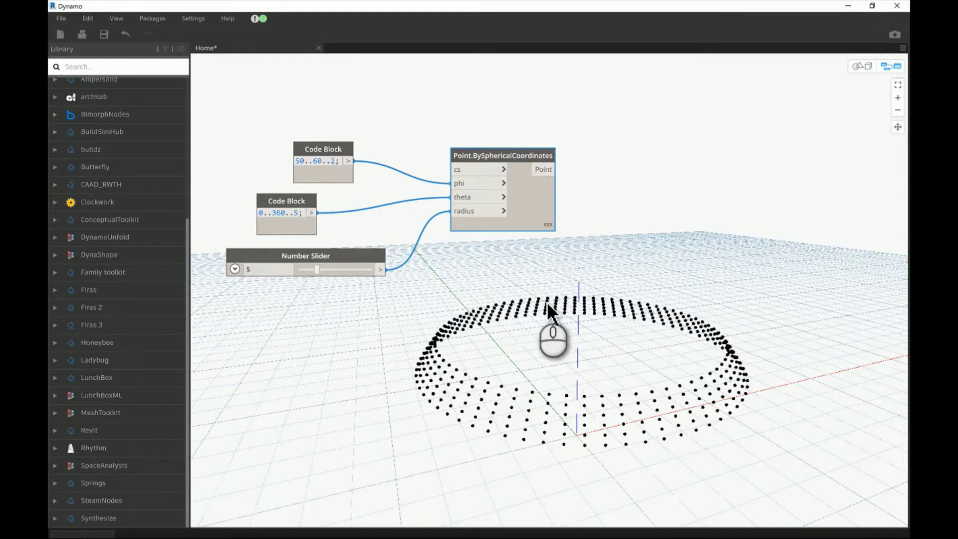
{"action": "left_click", "coordinate": [82, 68]}
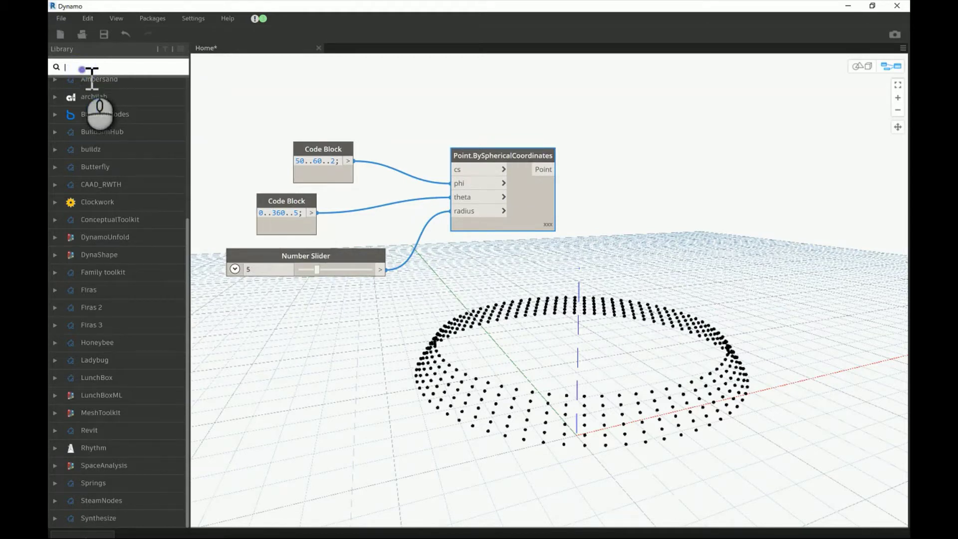
Add Polygon.ByPoints and feed it the spherical points to form stacked closed rings
{"action": "type", "text": "polygon"}
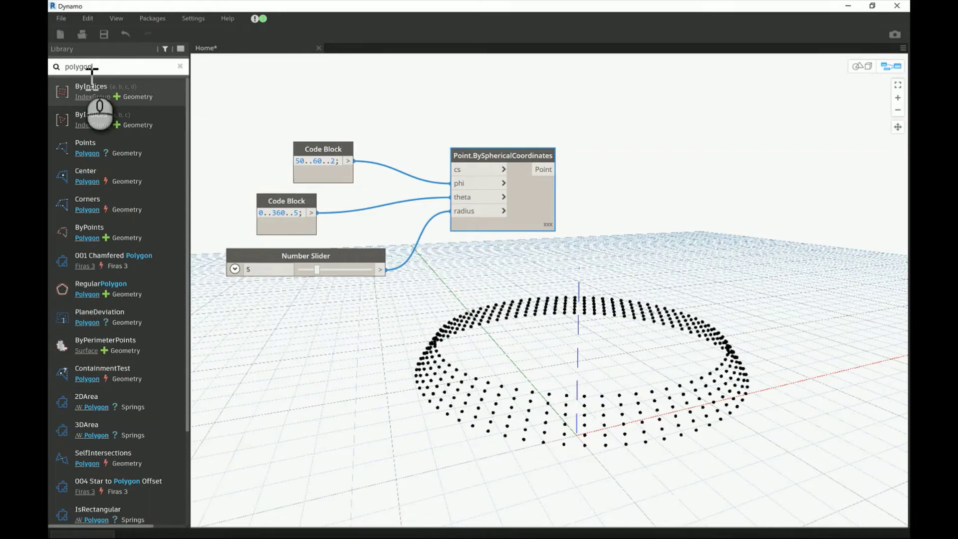
{"action": "type", "text": " by"}
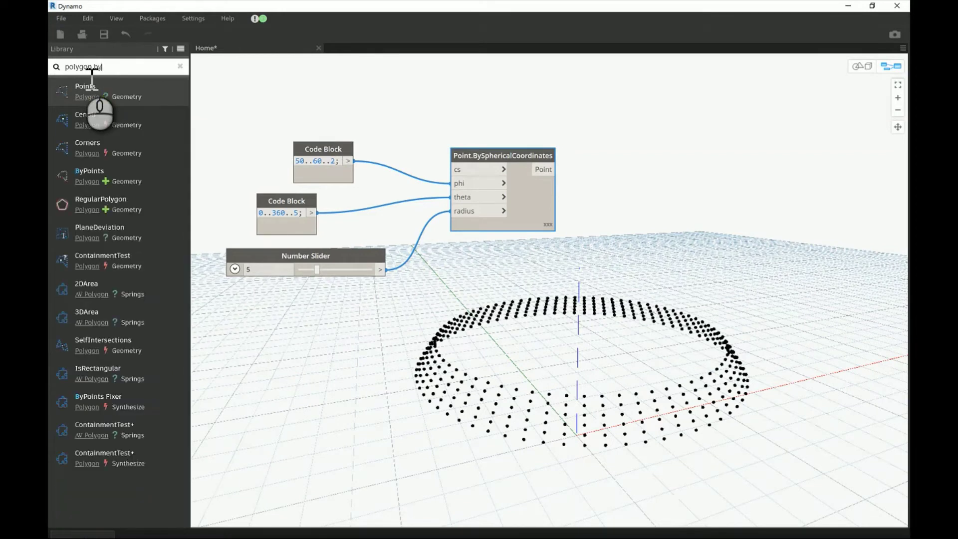
{"action": "type", "text": "point"}
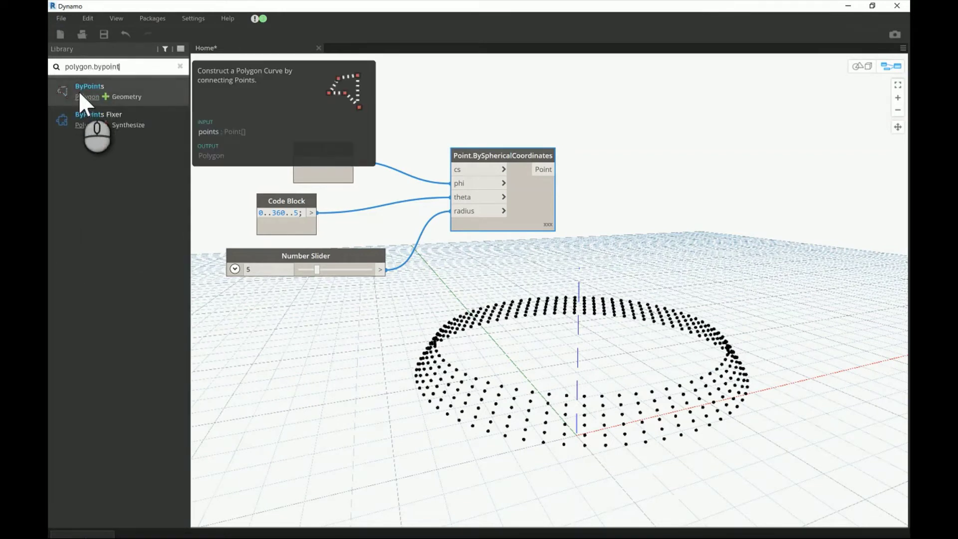
{"action": "left_click", "coordinate": [81, 89]}
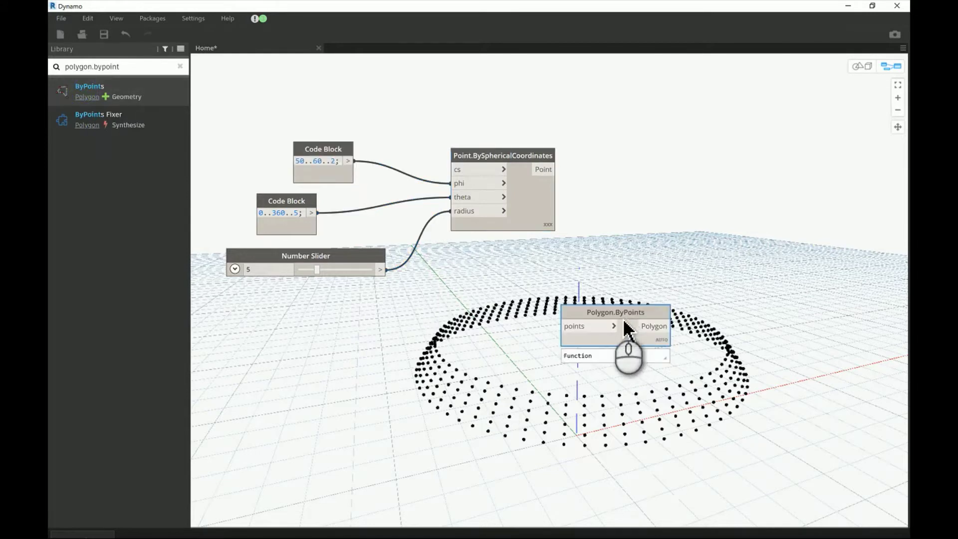
{"action": "left_click_drag", "start_coordinate": [625, 325], "coordinate": [705, 165]}
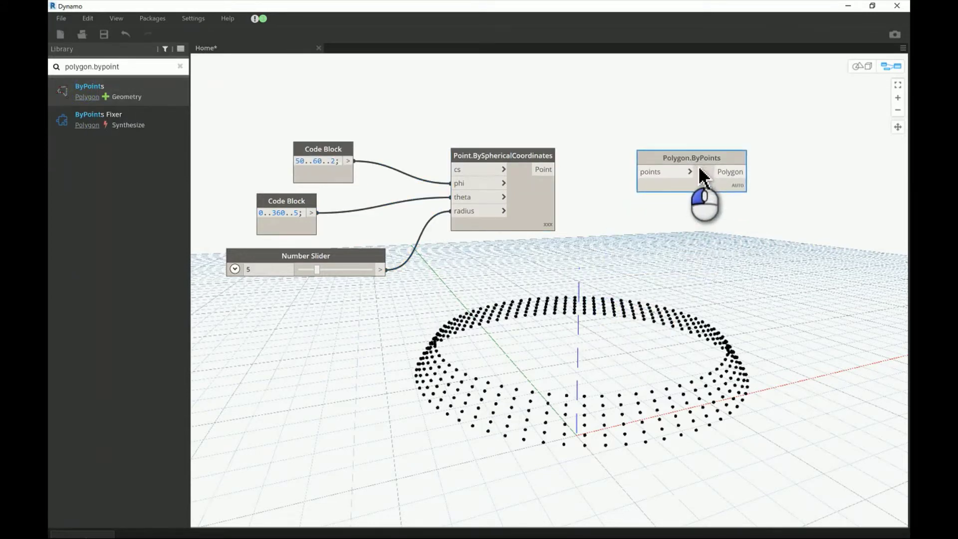
{"action": "left_click_drag", "start_coordinate": [549, 170], "coordinate": [648, 171]}
{"action": "left_click", "coordinate": [659, 172]}
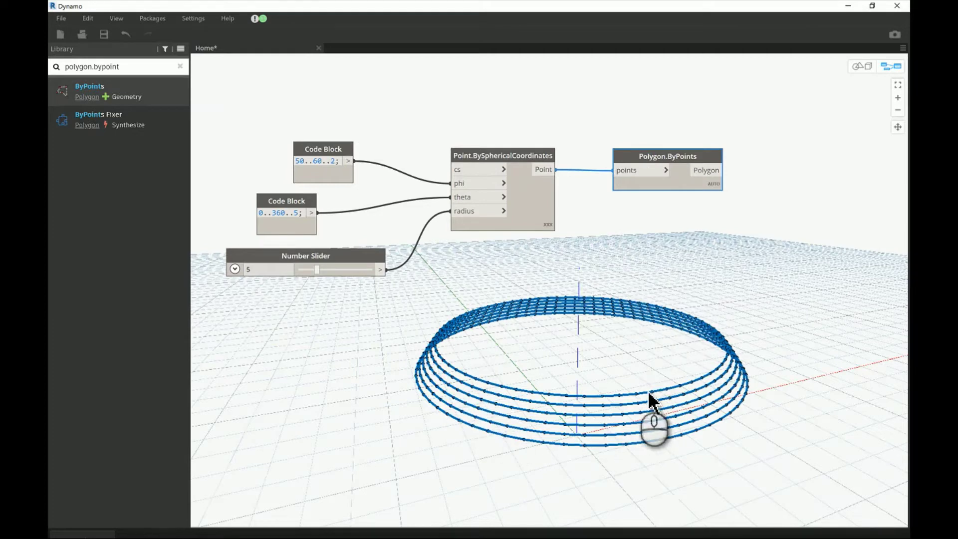
{"action": "left_click", "coordinate": [618, 251]}
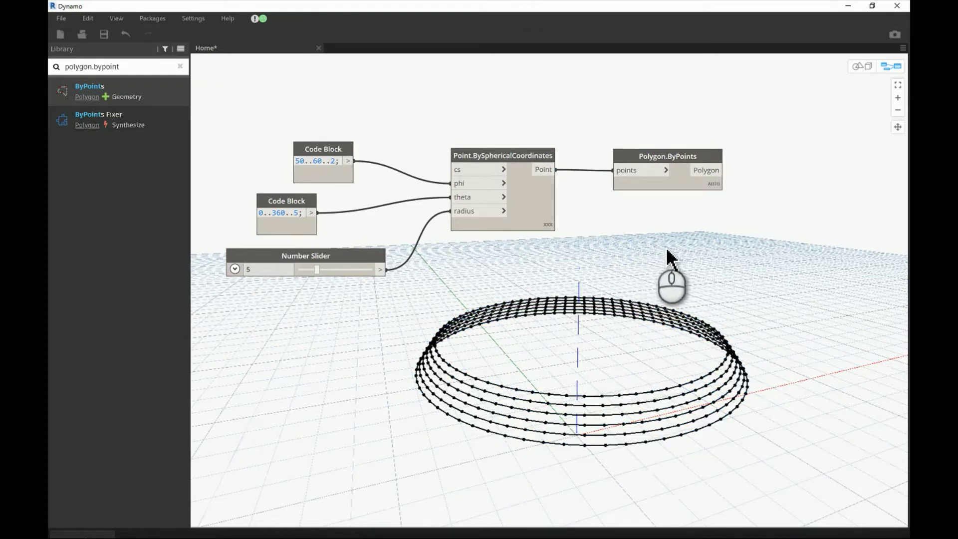
{"action": "left_click_drag", "start_coordinate": [668, 172], "coordinate": [645, 171]}
{"action": "left_click", "coordinate": [662, 224]}
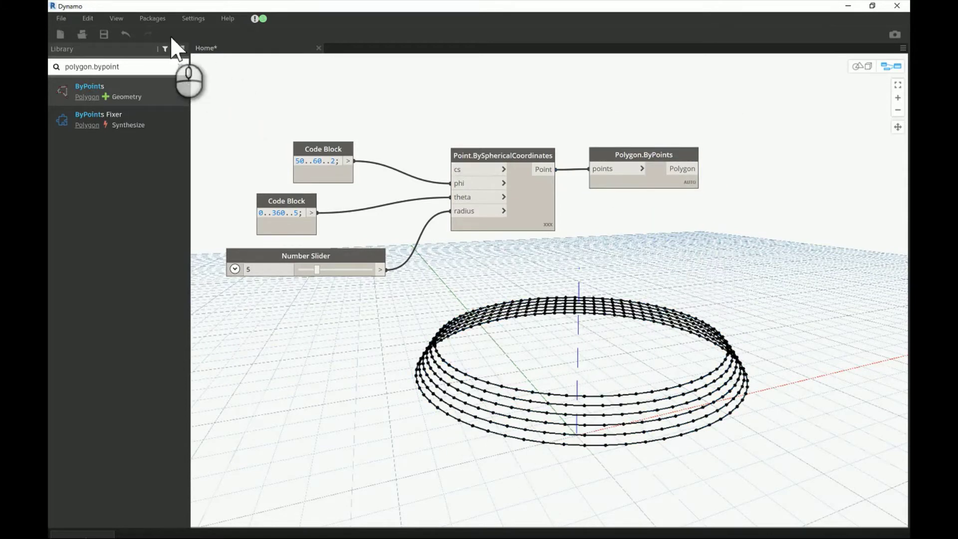
Add Curve.Extrude with the polygons as its curve input, keeping the run mode Automatic
{"action": "left_click_drag", "start_coordinate": [136, 67], "coordinate": [54, 65]}
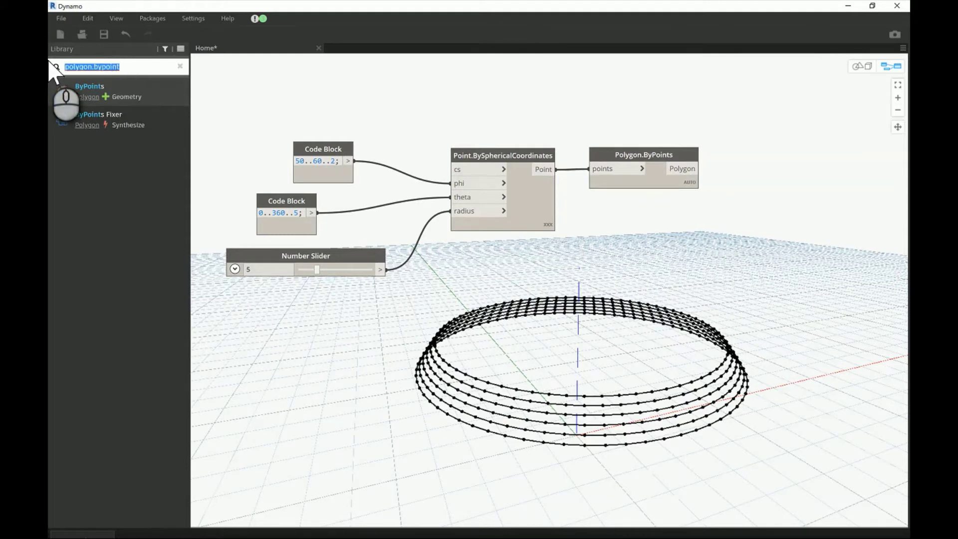
{"action": "type", "text": "curve.extr"}
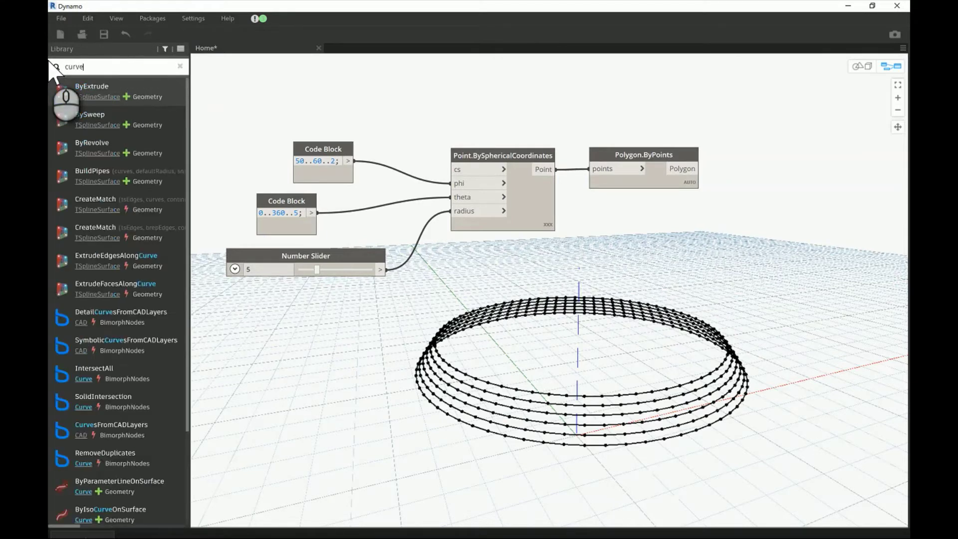
{"action": "type", "text": "ude"}
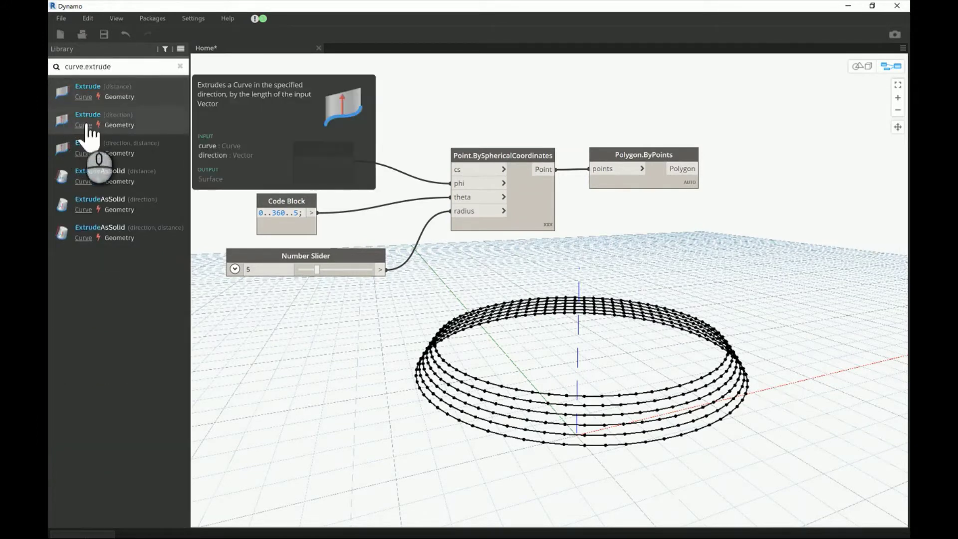
{"action": "left_click_drag", "start_coordinate": [103, 149], "coordinate": [811, 170]}
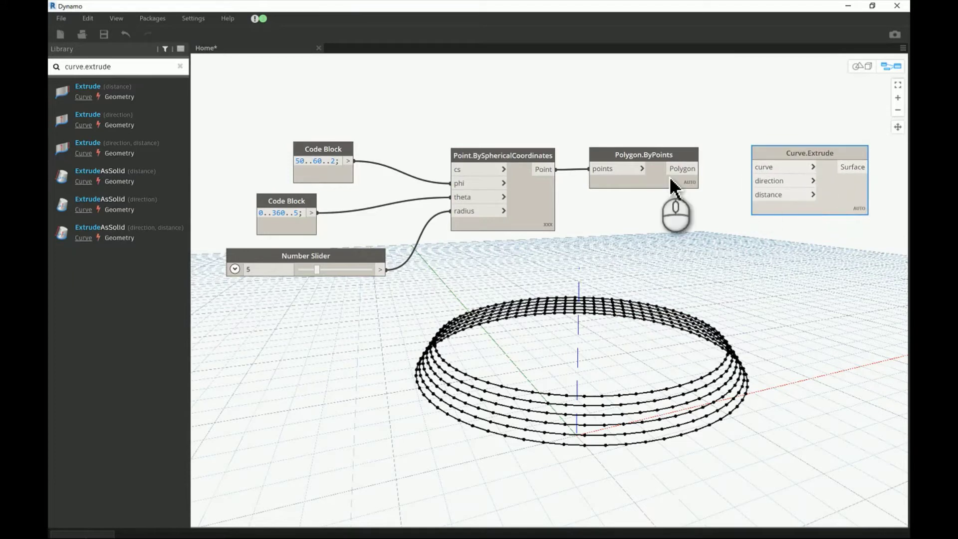
{"action": "left_click", "coordinate": [701, 169]}
{"action": "left_click", "coordinate": [768, 168]}
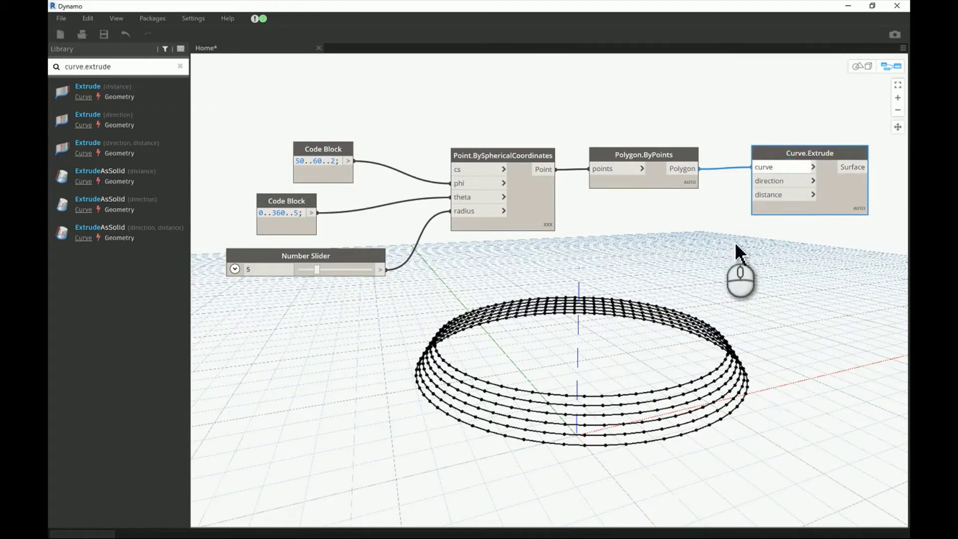
{"action": "left_click", "coordinate": [107, 536]}
{"action": "left_click", "coordinate": [93, 494]}
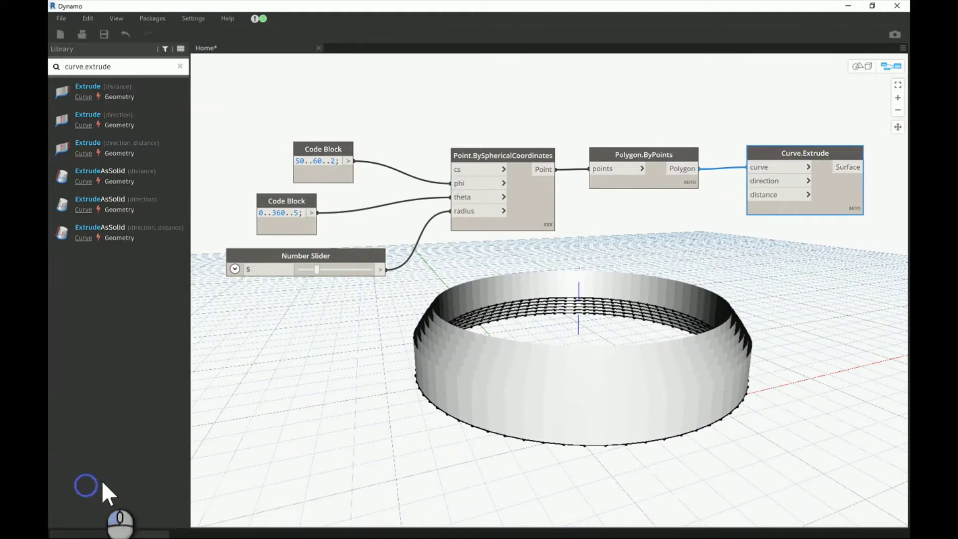
Copy a slider, rename it Height, set it to 0.1, and wire it to Curve.Extrude's distance
{"action": "left_click", "coordinate": [338, 261]}
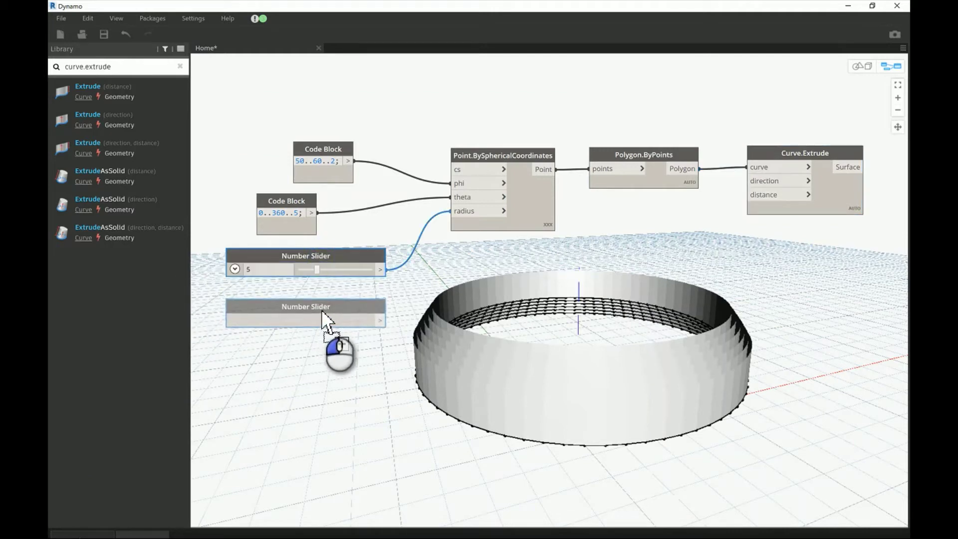
{"action": "left_click_drag", "start_coordinate": [319, 305], "coordinate": [317, 309]}
{"action": "double_click", "coordinate": [303, 301]}
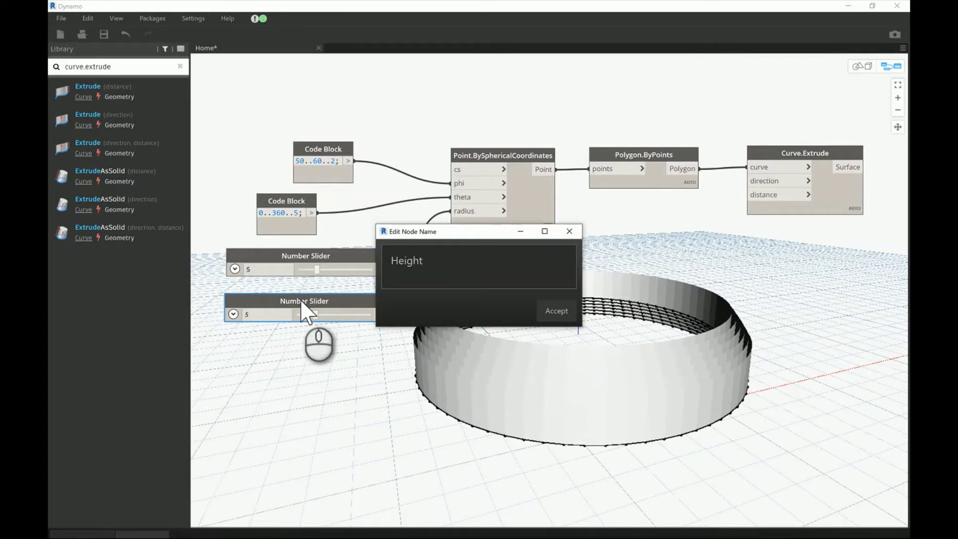
{"action": "left_click", "coordinate": [552, 310]}
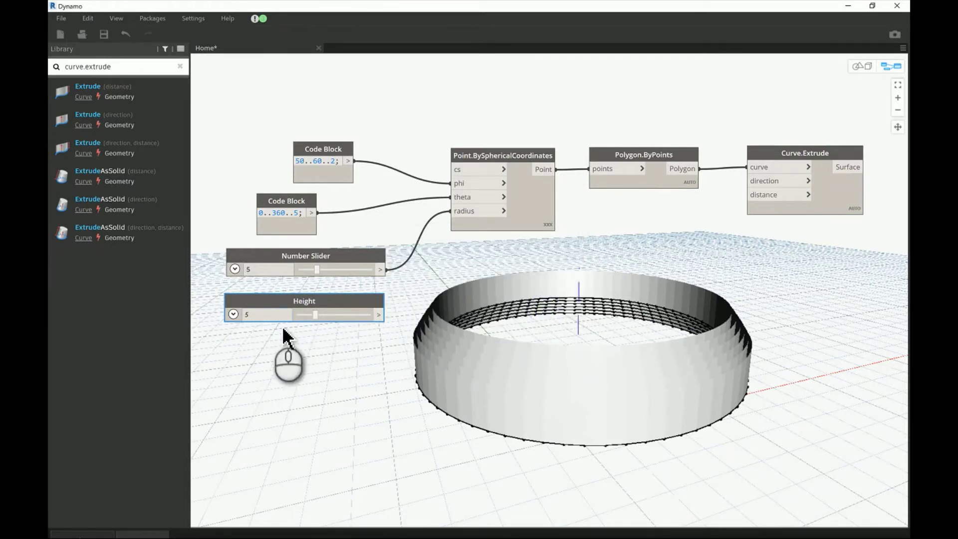
{"action": "key", "text": "Tab"}
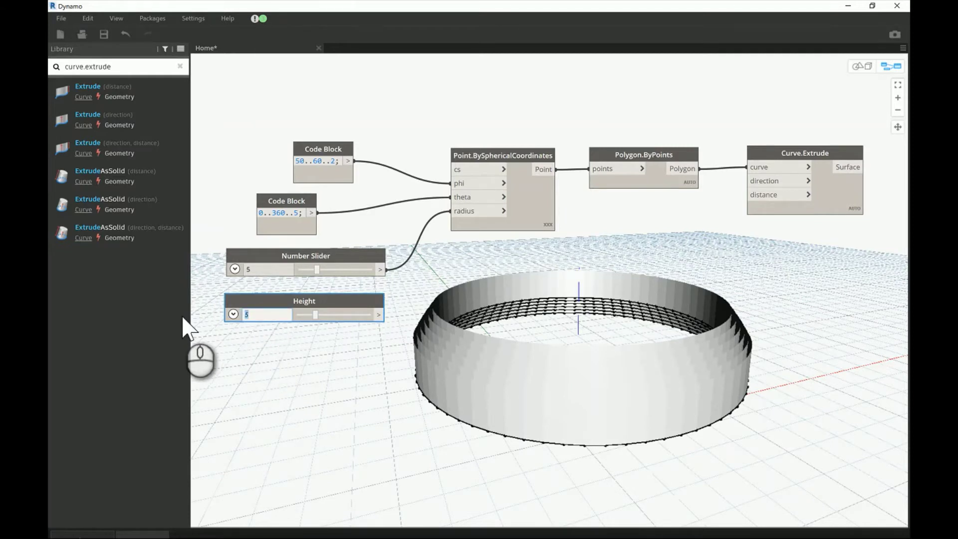
{"action": "type", "text": "0.1"}
{"action": "left_click", "coordinate": [304, 352]}
{"action": "left_click", "coordinate": [379, 314]}
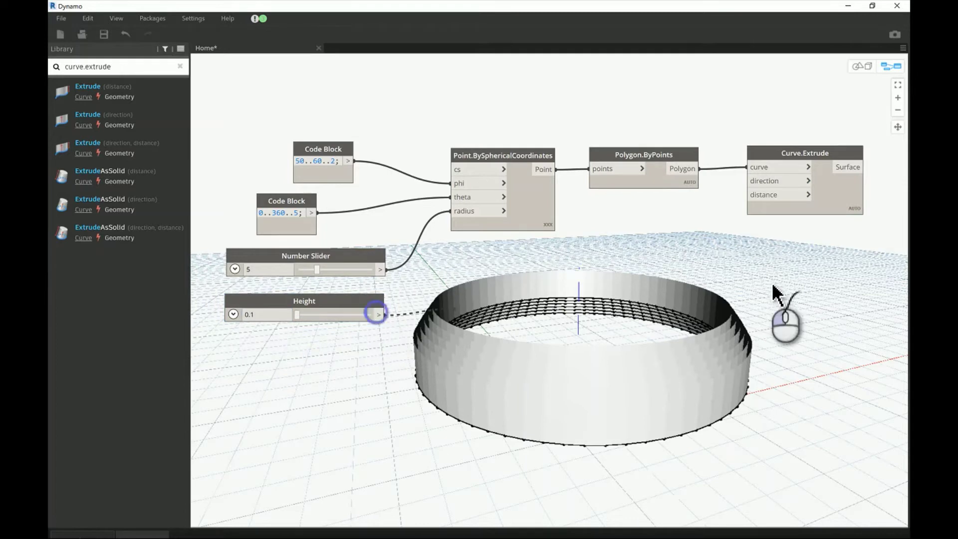
{"action": "left_click", "coordinate": [770, 201]}
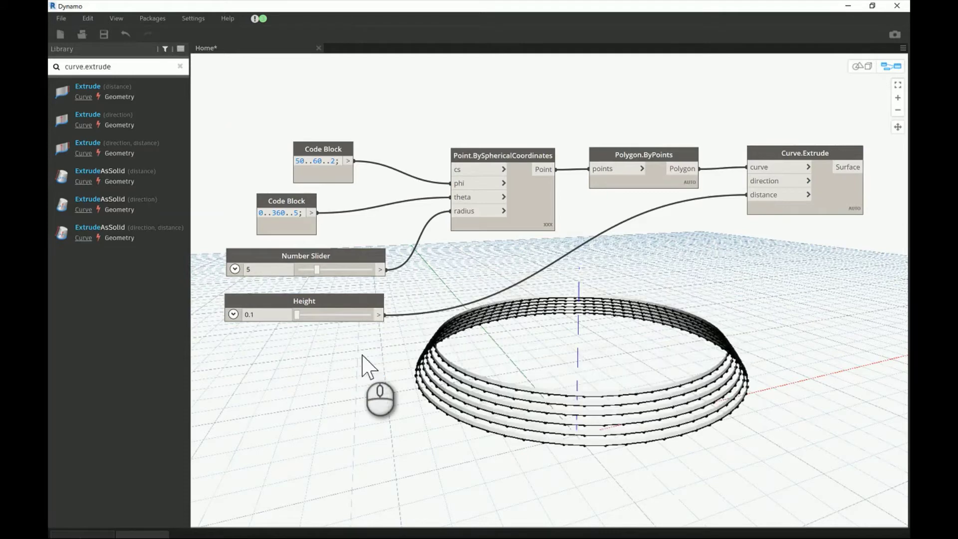
Zoom and orbit the 3D preview to view the thin stacked bands from the side
{"action": "left_click", "coordinate": [859, 66]}
{"action": "scroll", "coordinate": [614, 451], "scroll_direction": "up", "scroll_amount": 3}
{"action": "middle_click_drag", "start_coordinate": [632, 428], "coordinate": [606, 324]}
{"action": "right_click_drag", "start_coordinate": [552, 274], "coordinate": [579, 299]}
{"action": "middle_click_drag", "start_coordinate": [588, 315], "coordinate": [588, 278]}
{"action": "right_click_drag", "start_coordinate": [589, 278], "coordinate": [542, 276]}
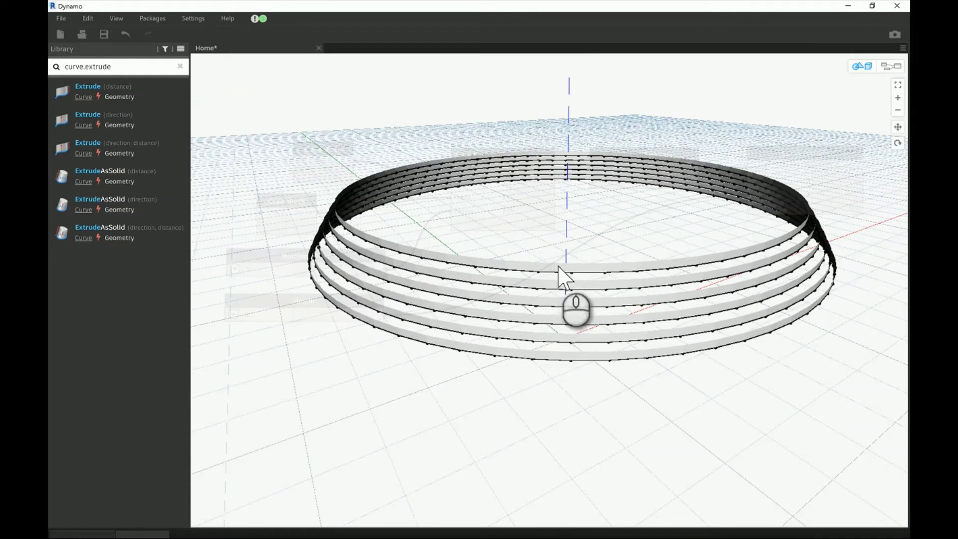
{"action": "mouse_move", "coordinate": [573, 242]}
{"action": "right_mouse_down"}
{"action": "mouse_move", "coordinate": [582, 231]}
{"action": "mouse_move", "coordinate": [583, 239]}
{"action": "mouse_move", "coordinate": [575, 232]}
{"action": "right_mouse_up"}
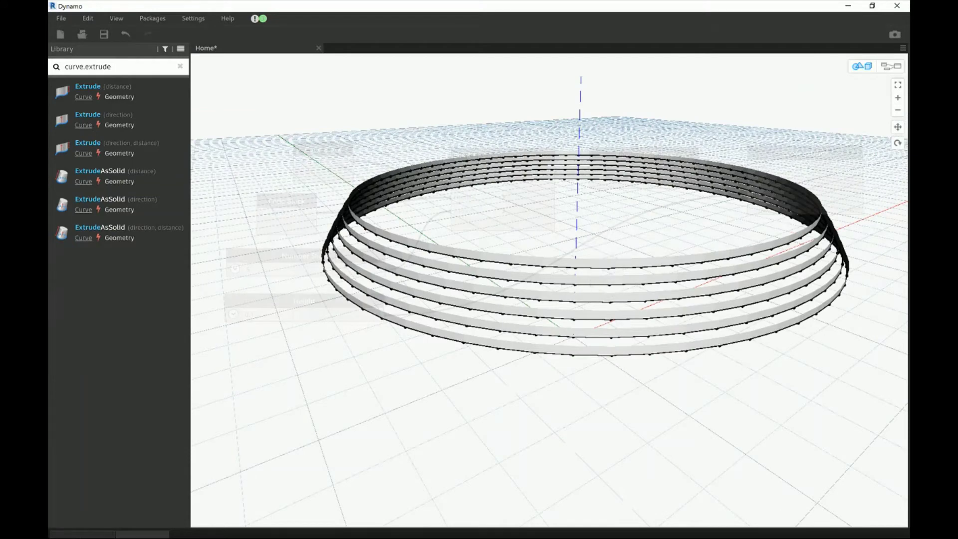
Place a Surface.Thicken node beside Curve.Extrude and feed it the extruded surfaces
{"action": "left_click", "coordinate": [895, 70]}
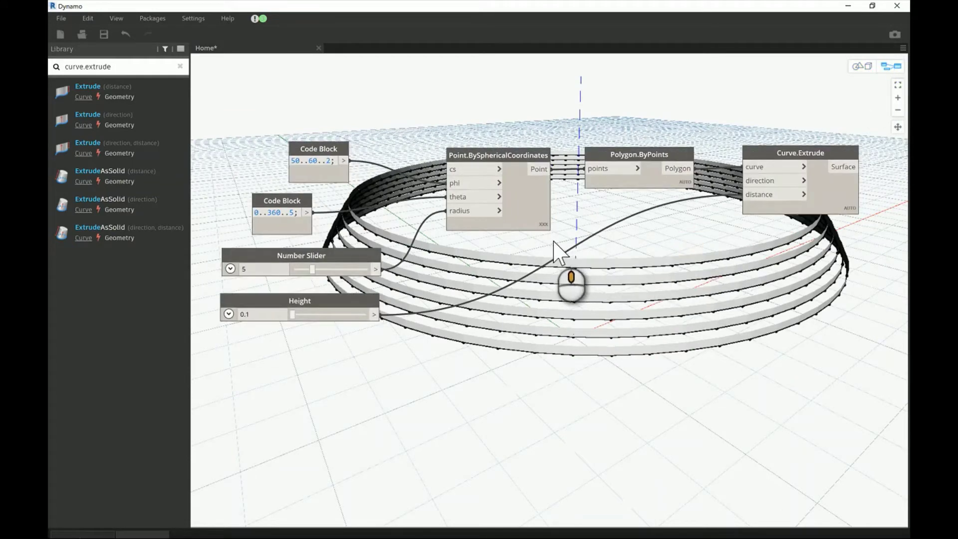
{"action": "middle_click_drag", "start_coordinate": [553, 236], "coordinate": [457, 246]}
{"action": "scroll", "coordinate": [566, 242], "scroll_direction": "down", "scroll_amount": 2}
{"action": "right_click", "coordinate": [804, 180]}
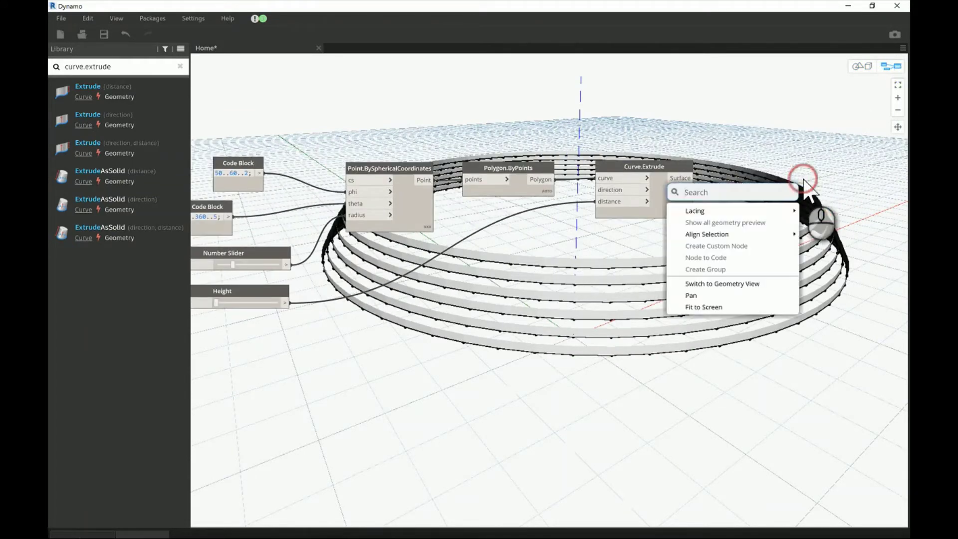
{"action": "type", "text": "sur"}
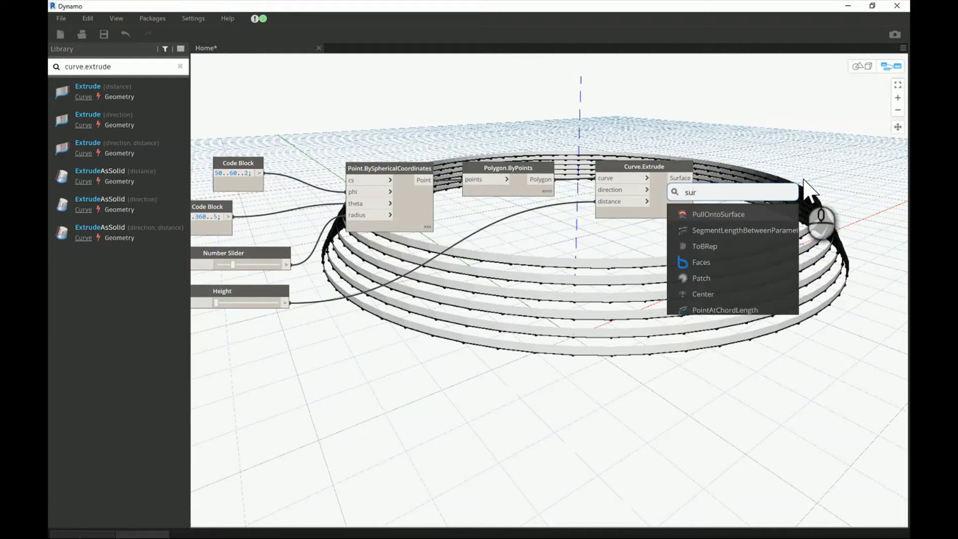
{"action": "type", "text": "face."}
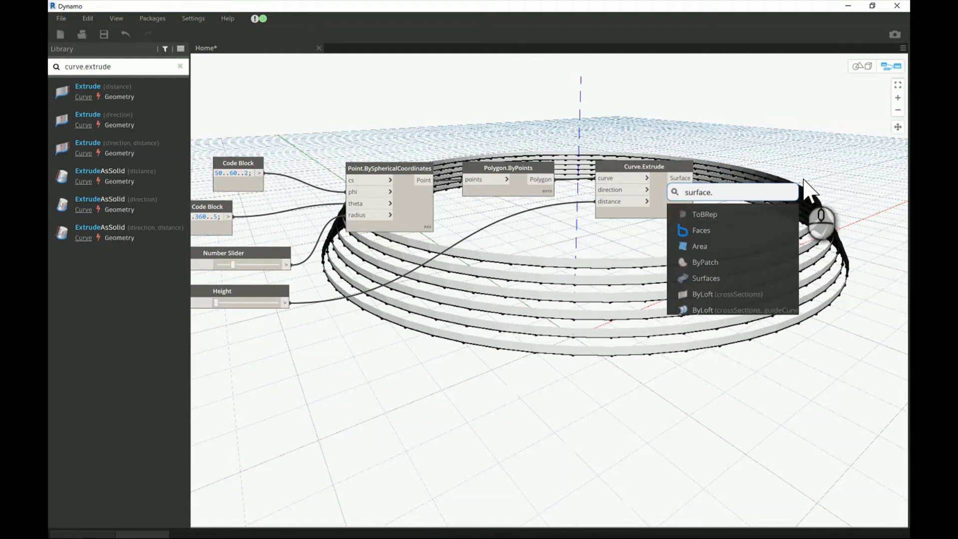
{"action": "type", "text": "thic"}
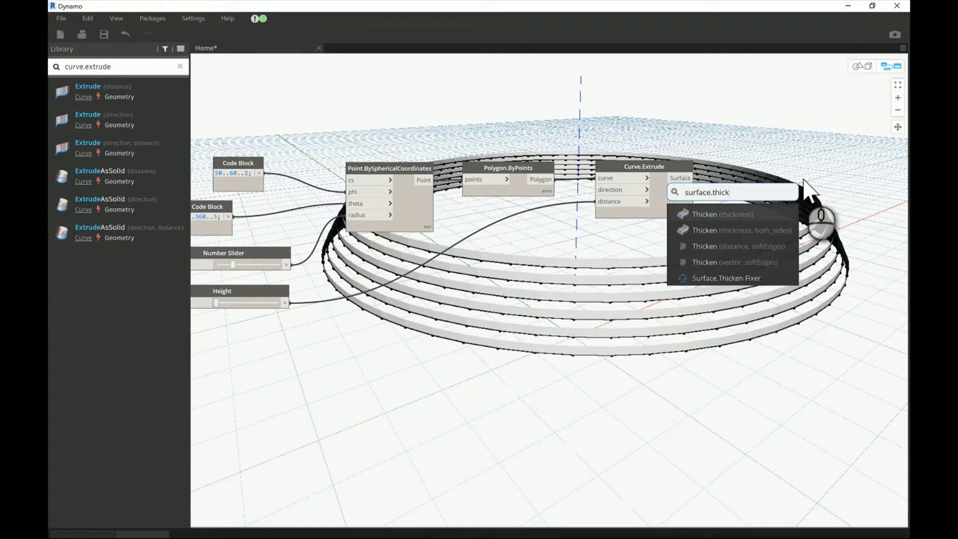
{"action": "type", "text": "k"}
{"action": "left_click", "coordinate": [721, 230]}
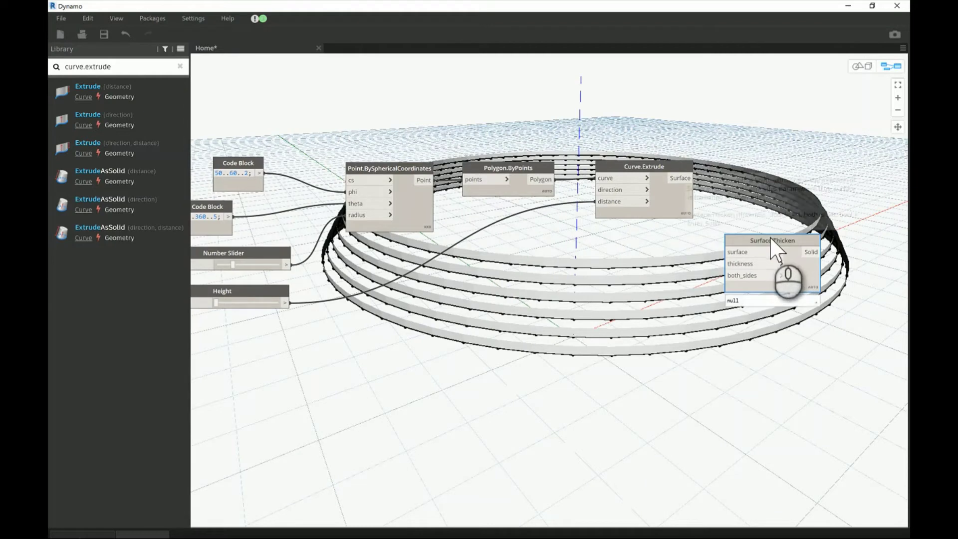
{"action": "left_click_drag", "start_coordinate": [772, 241], "coordinate": [809, 170]}
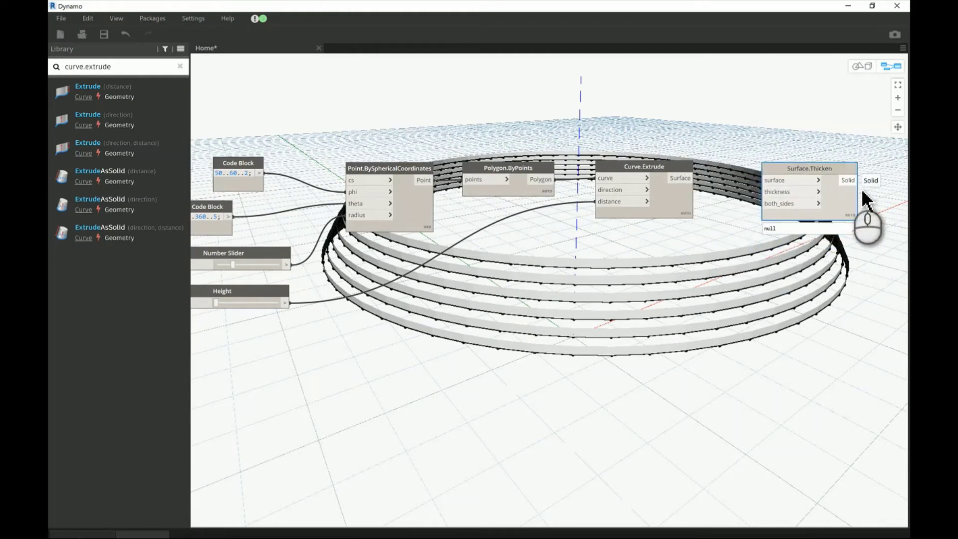
{"action": "left_click", "coordinate": [830, 179]}
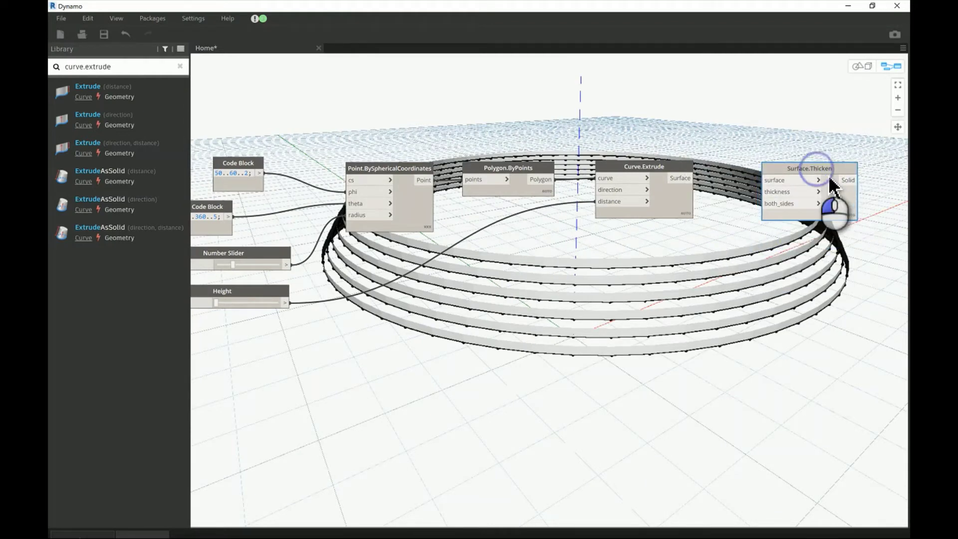
{"action": "left_click_drag", "start_coordinate": [830, 178], "coordinate": [830, 175]}
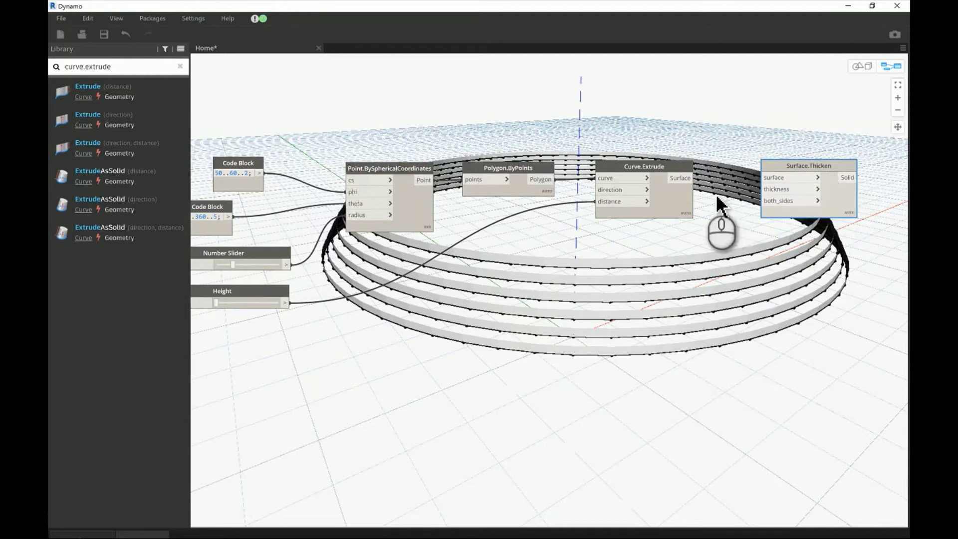
{"action": "left_click", "coordinate": [677, 178]}
{"action": "left_click", "coordinate": [774, 178]}
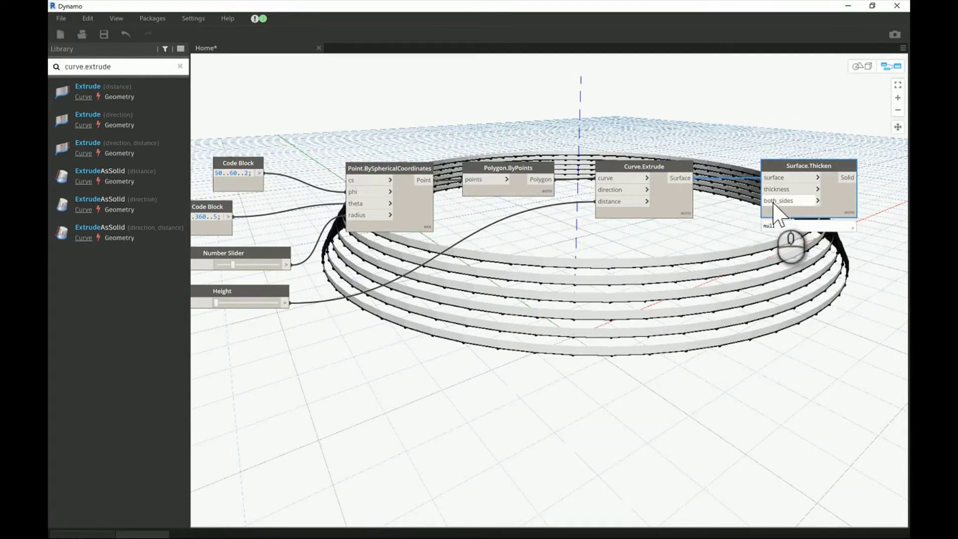
Duplicate the Height slider, rename it Thickness, and wire it to Surface.Thicken's thickness input
{"action": "left_click", "coordinate": [223, 294]}
{"action": "key", "text": "ctrl+c"}
{"action": "key", "text": "ctrl+v"}
{"action": "middle_click_drag", "start_coordinate": [282, 406], "coordinate": [377, 422]}
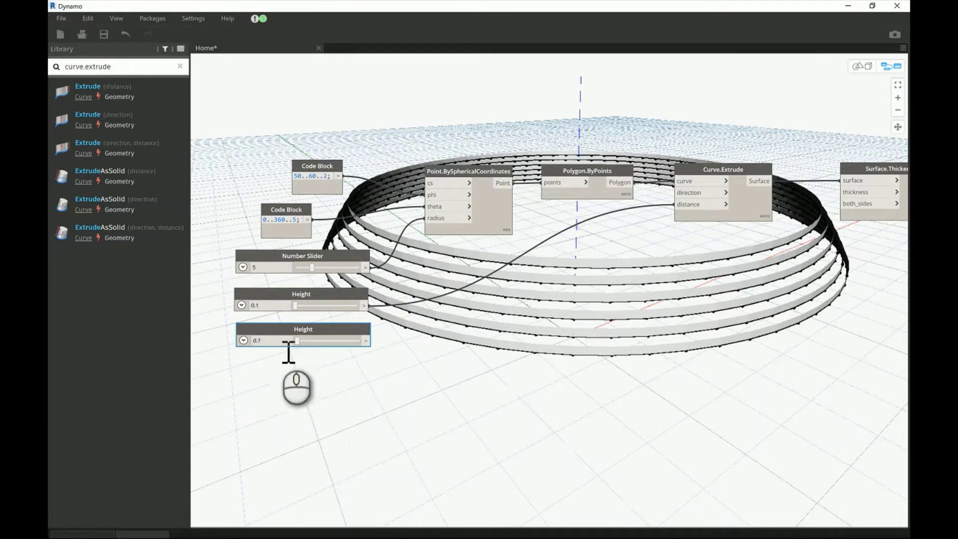
{"action": "double_click", "coordinate": [318, 331]}
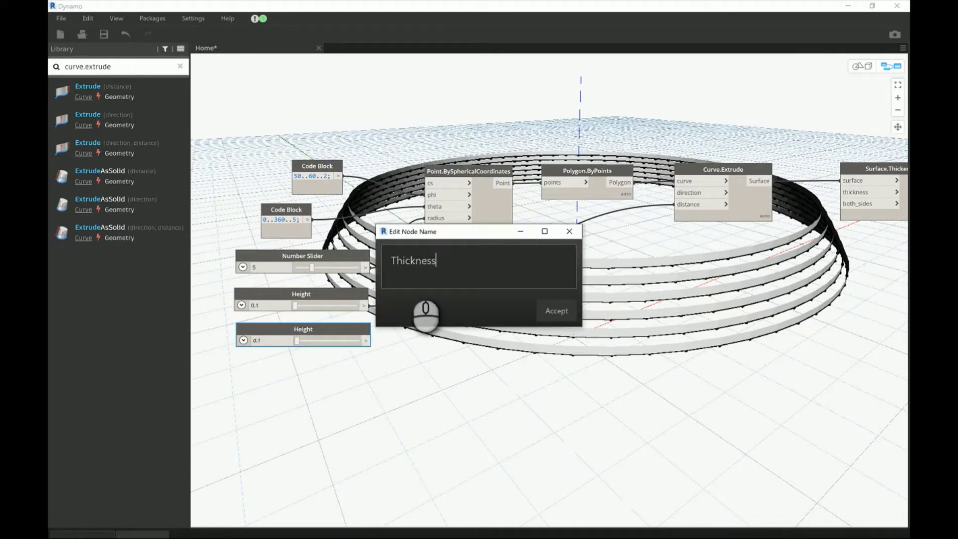
{"action": "left_click", "coordinate": [554, 311]}
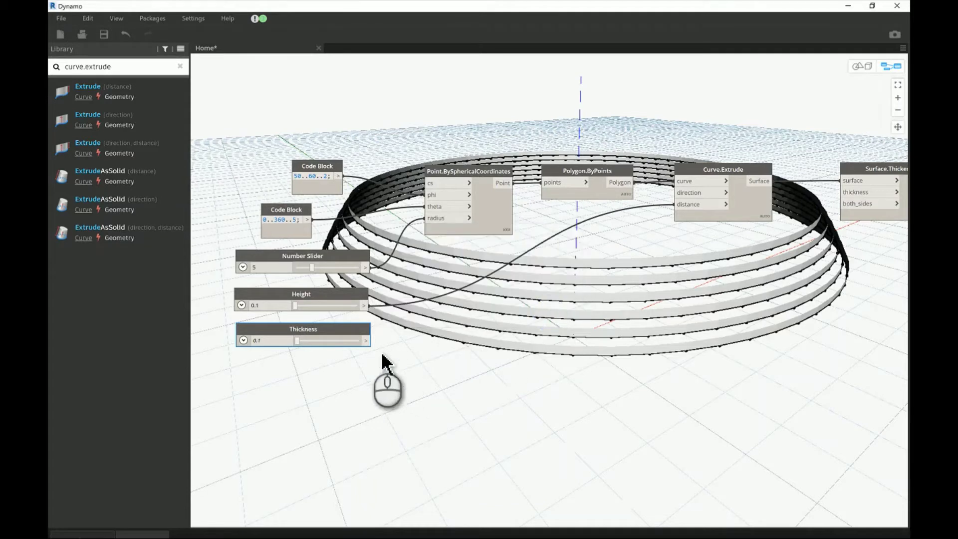
{"action": "left_click", "coordinate": [366, 341]}
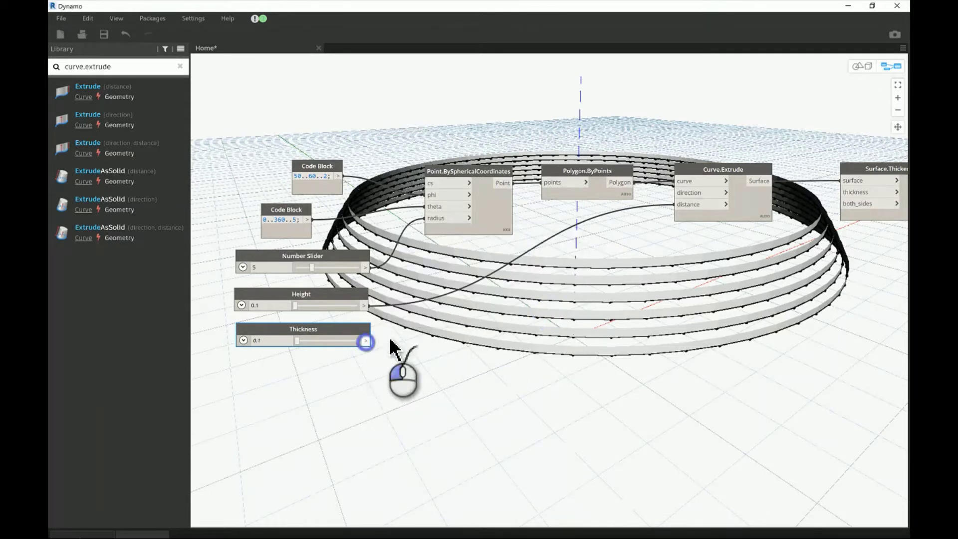
{"action": "left_click", "coordinate": [848, 192]}
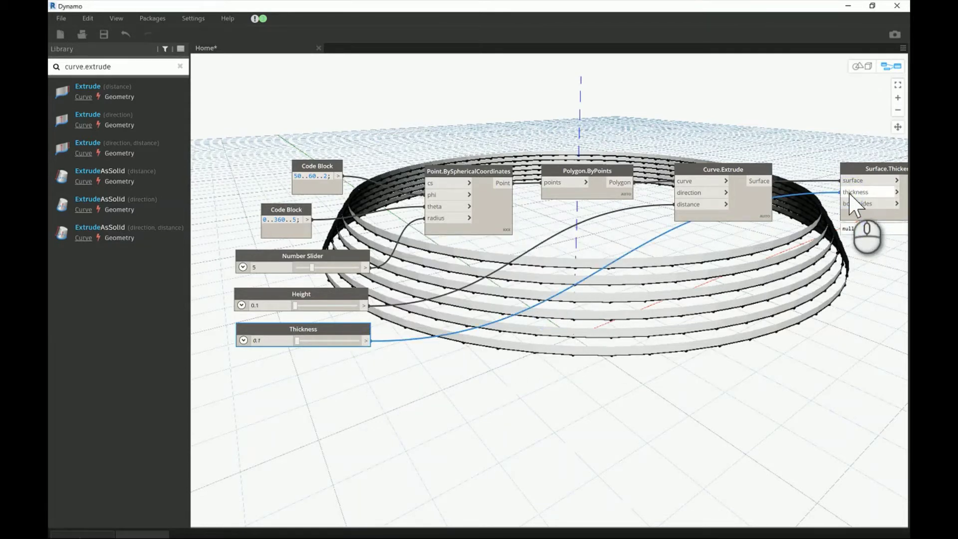
{"action": "middle_click_drag", "start_coordinate": [845, 270], "coordinate": [755, 224]}
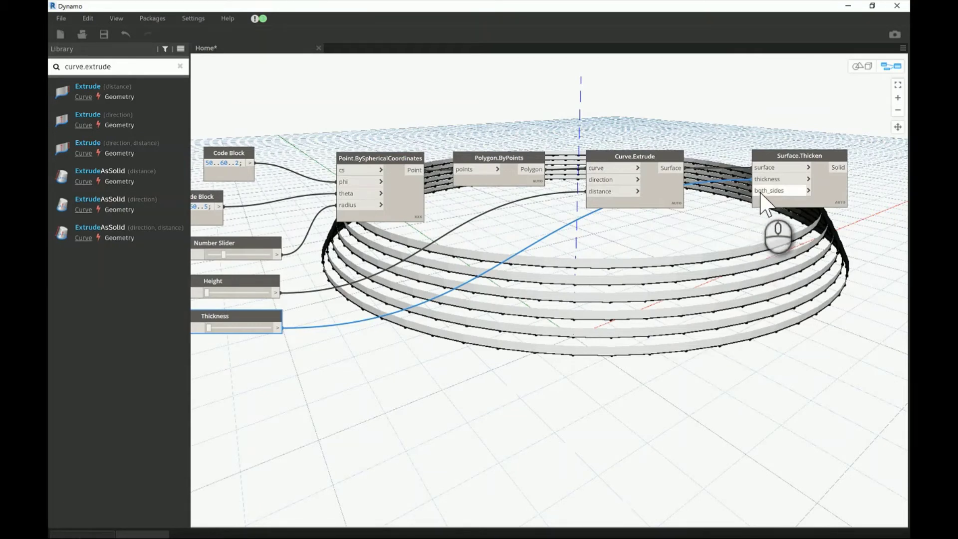
{"action": "mouse_move", "coordinate": [762, 195]}
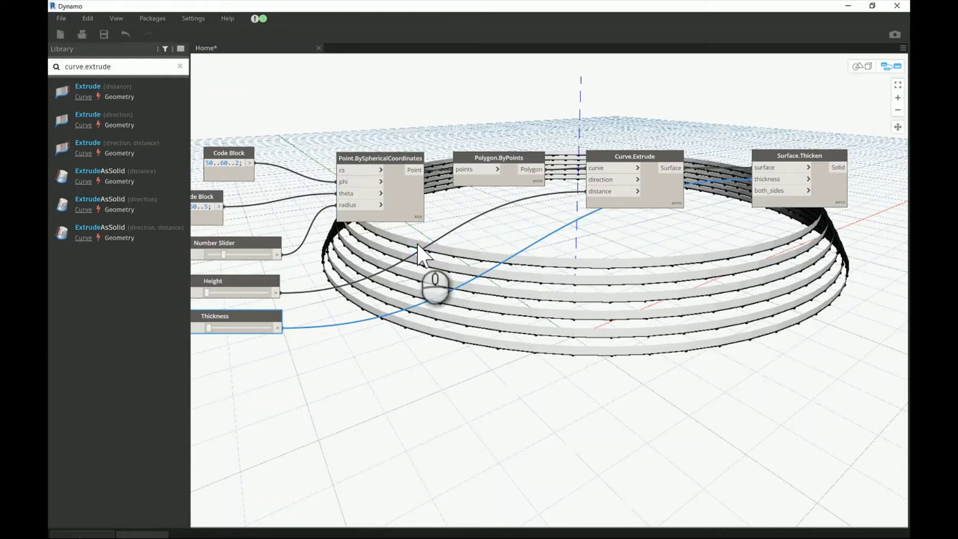
Inspect the thickened rings, then set the Thickness slider to 0.02
{"action": "left_click", "coordinate": [862, 66]}
{"action": "mouse_move", "coordinate": [594, 264]}
{"action": "right_mouse_down"}
{"action": "mouse_move", "coordinate": [611, 280]}
{"action": "mouse_move", "coordinate": [605, 276]}
{"action": "right_mouse_up"}
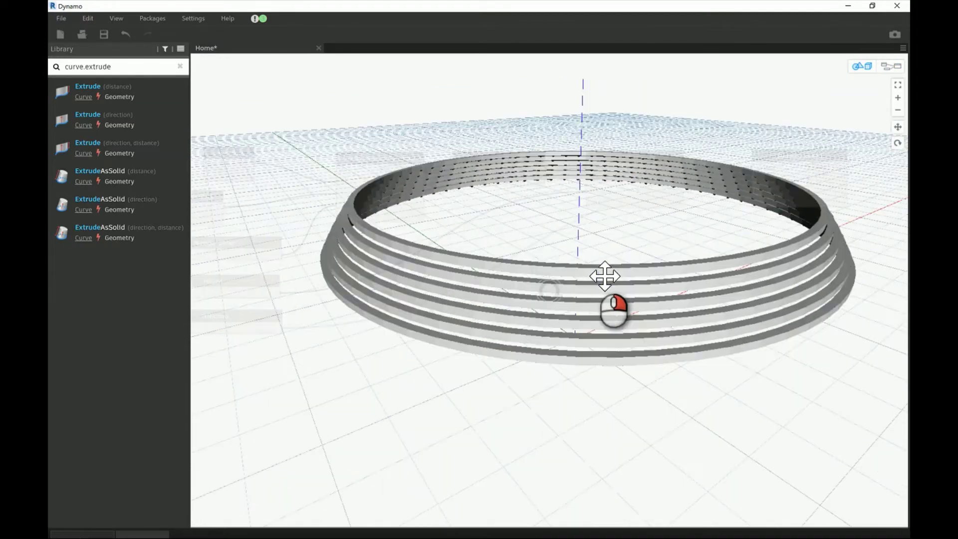
{"action": "left_click", "coordinate": [891, 66]}
{"action": "middle_click", "coordinate": [235, 369]}
{"action": "middle_click_drag", "start_coordinate": [264, 384], "coordinate": [265, 385]}
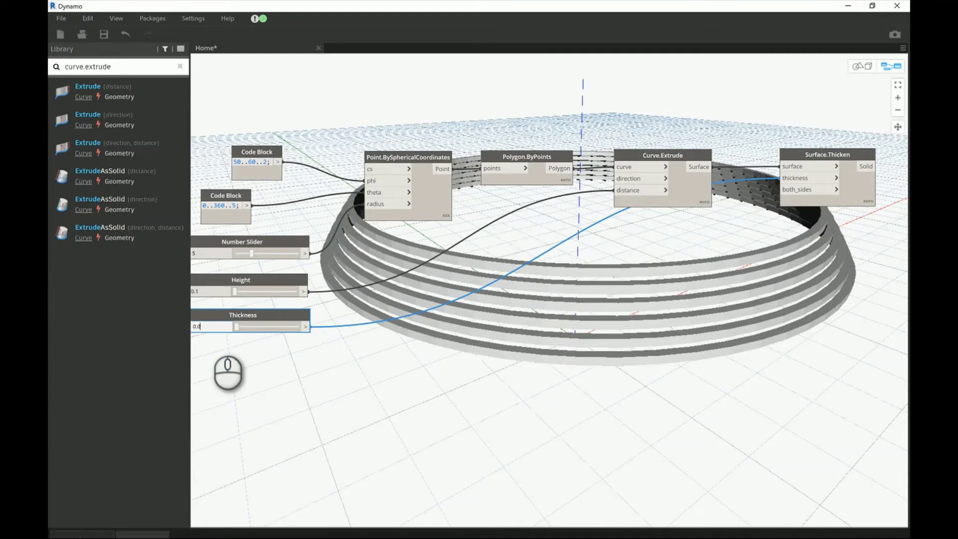
{"action": "type", "text": "2"}
{"action": "left_click", "coordinate": [225, 391]}
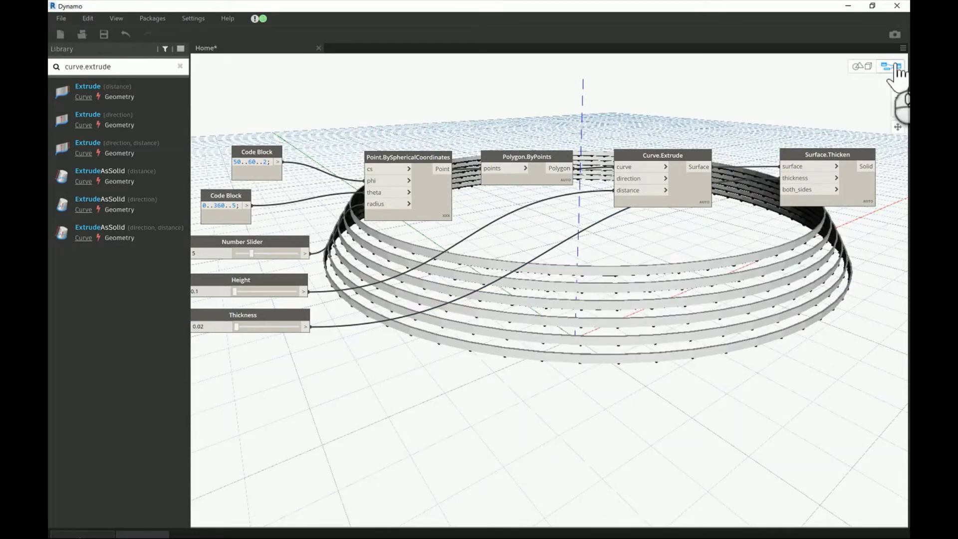
Orbit the 3D preview to check the thin solid bands
{"action": "left_click", "coordinate": [856, 66]}
{"action": "right_click_drag", "start_coordinate": [593, 269], "coordinate": [603, 278]}
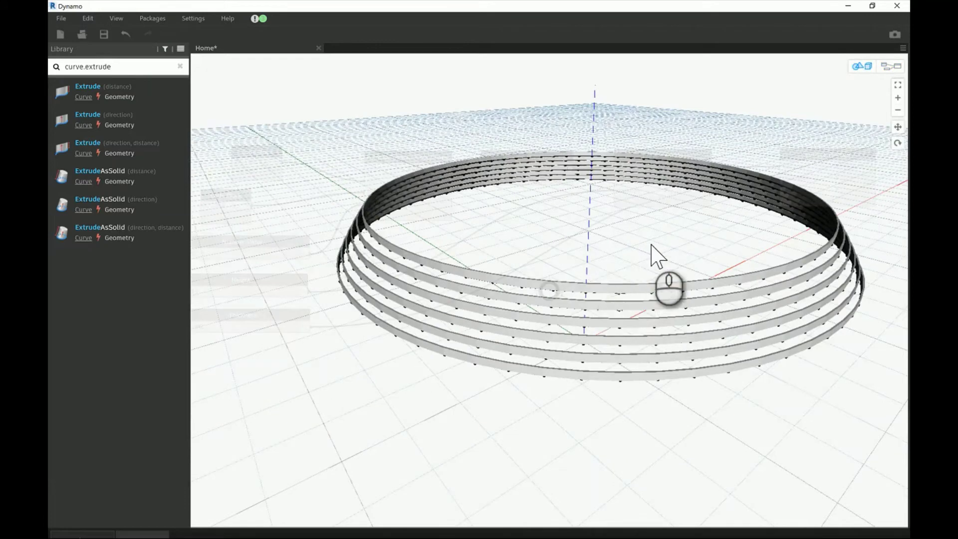
{"action": "scroll", "coordinate": [684, 261], "scroll_direction": "up", "scroll_amount": 3}
{"action": "right_click_drag", "start_coordinate": [679, 254], "coordinate": [662, 261]}
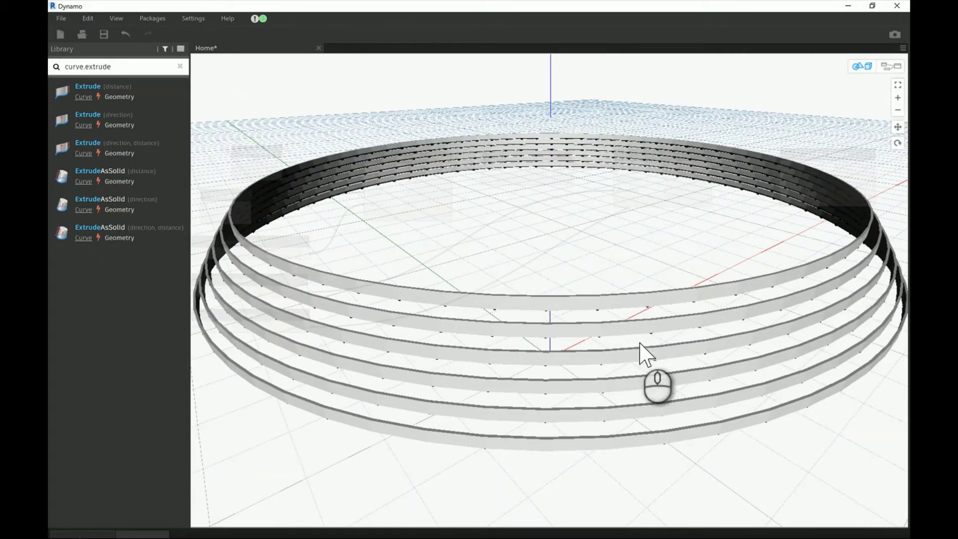
{"action": "left_click", "coordinate": [891, 66]}
{"action": "scroll", "coordinate": [571, 253], "scroll_direction": "down", "scroll_amount": 2}
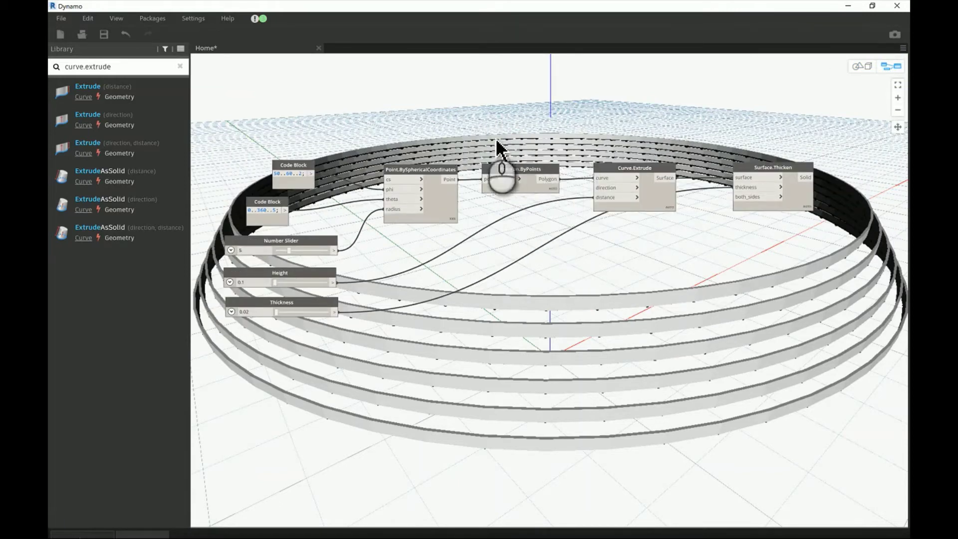
Copy the Polygon.ByPoints, Curve.Extrude and Surface.Thicken nodes into a second branch below
{"action": "left_click_drag", "start_coordinate": [475, 128], "coordinate": [859, 265]}
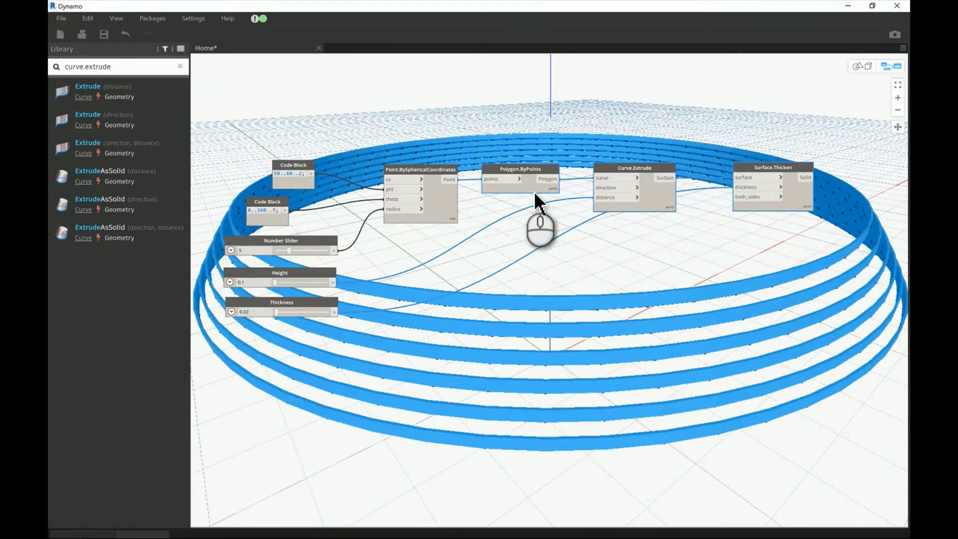
{"action": "left_click_drag", "start_coordinate": [533, 189], "coordinate": [619, 377]}
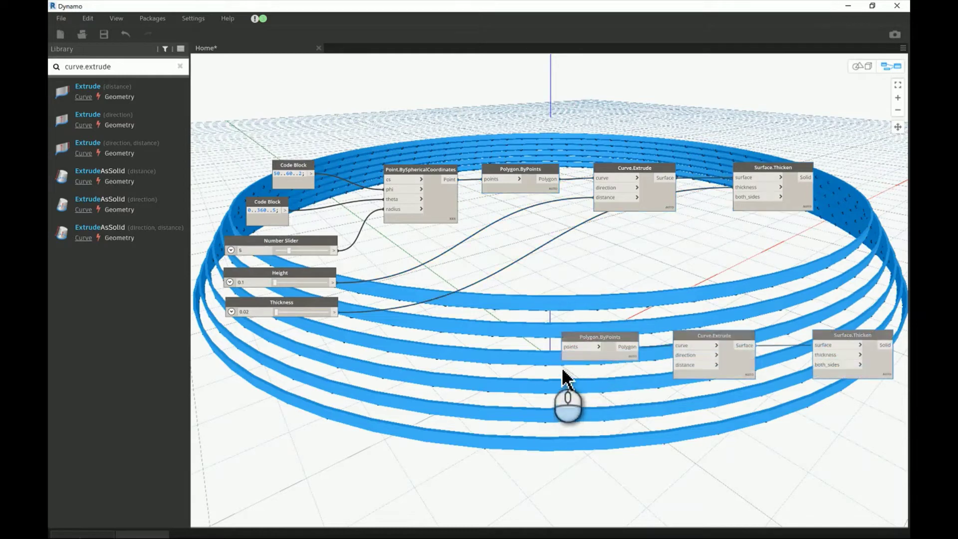
{"action": "left_click", "coordinate": [569, 347]}
{"action": "left_click", "coordinate": [519, 381]}
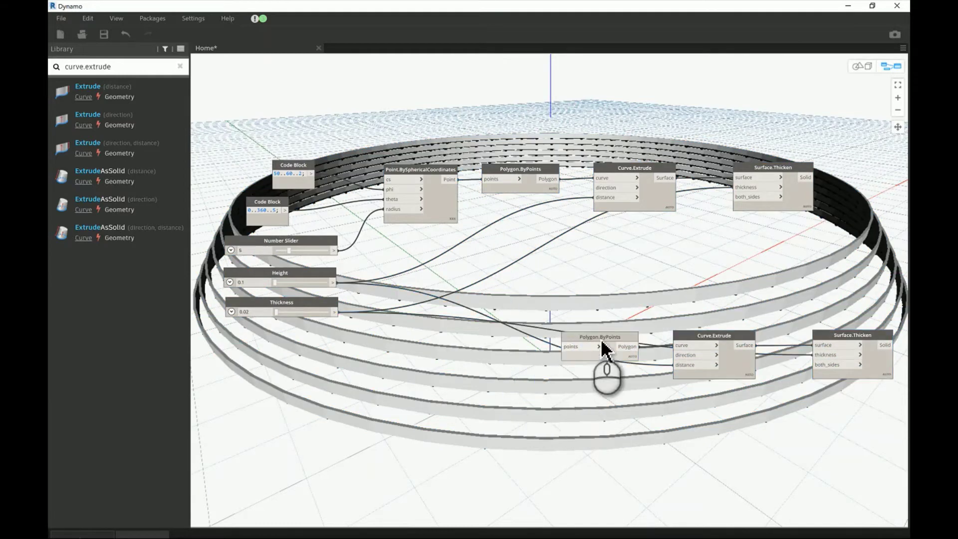
{"action": "left_click_drag", "start_coordinate": [604, 347], "coordinate": [608, 396]}
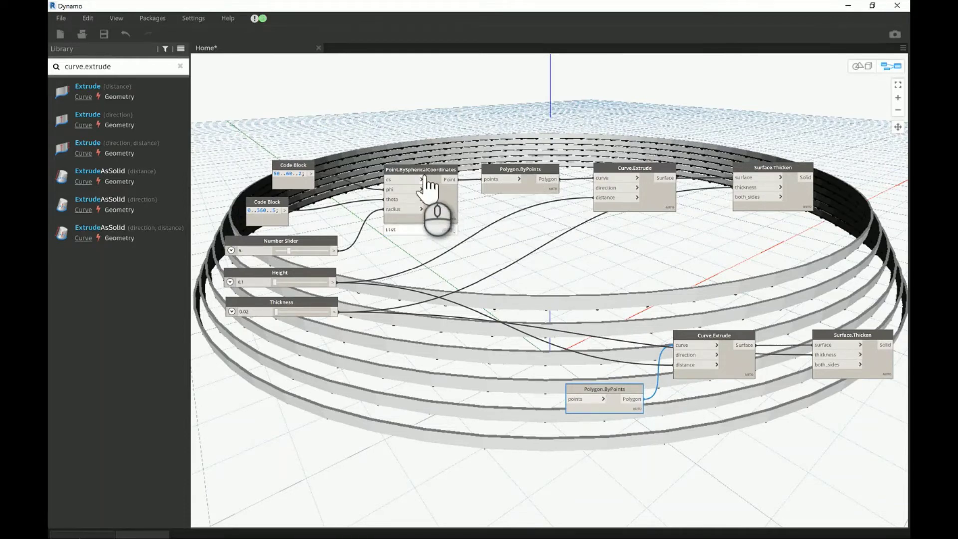
Add a List.Transpose node and feed the sphere points into it
{"action": "right_click", "coordinate": [512, 361]}
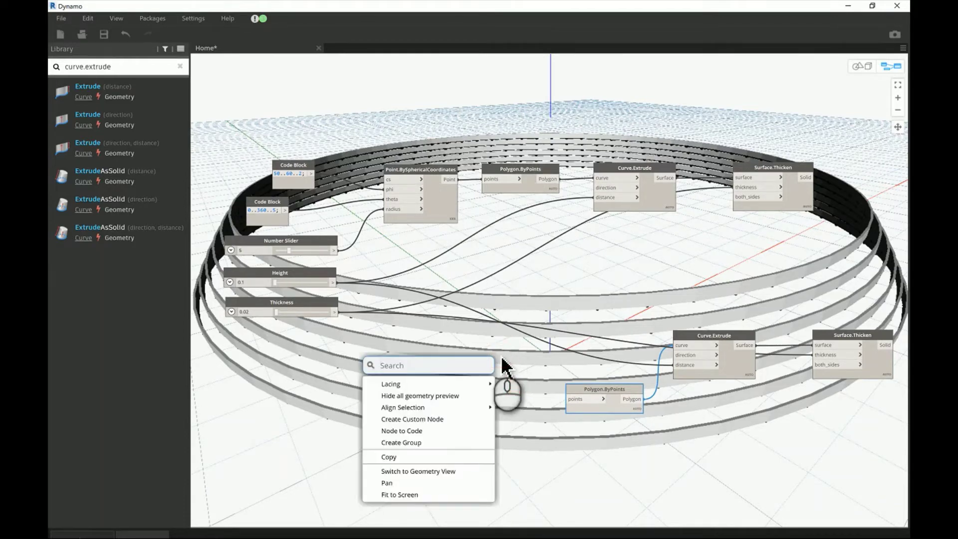
{"action": "type", "text": "transpose"}
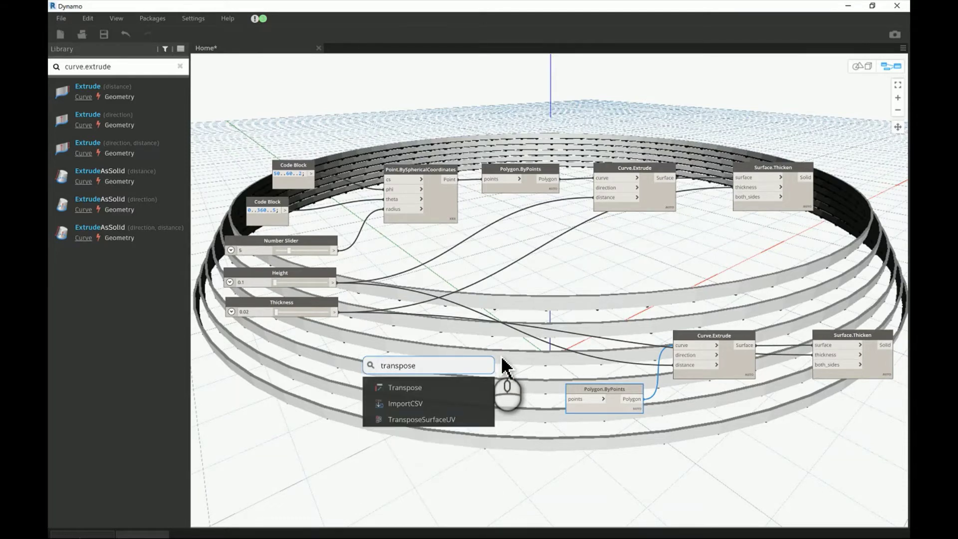
{"action": "left_click", "coordinate": [422, 387]}
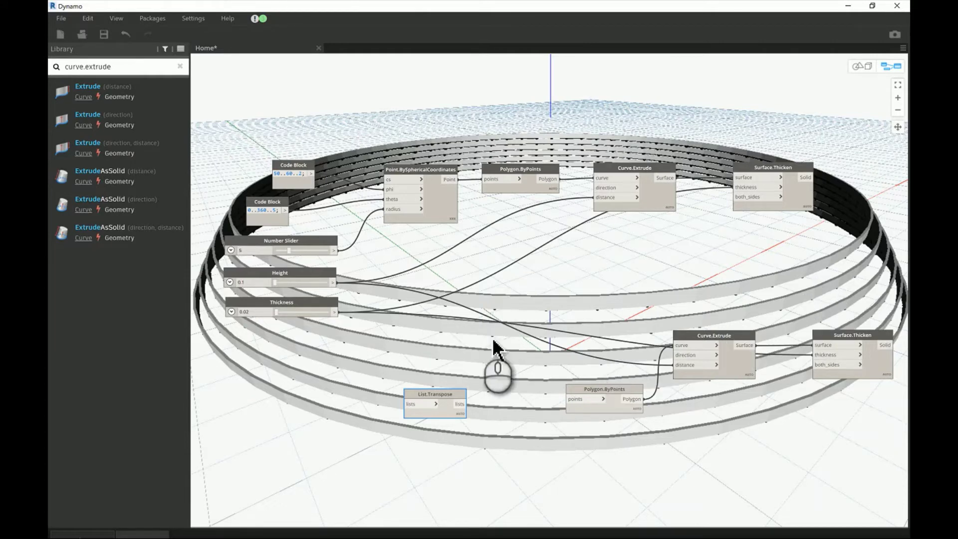
{"action": "left_click", "coordinate": [455, 179]}
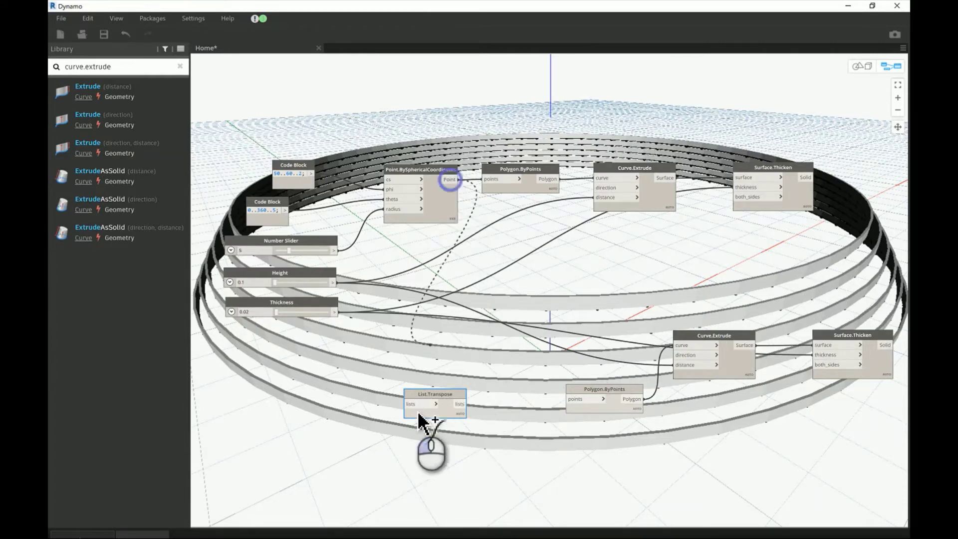
{"action": "left_click", "coordinate": [412, 404]}
{"action": "left_click_drag", "start_coordinate": [442, 407], "coordinate": [474, 400]}
{"action": "left_click", "coordinate": [493, 395]}
Connect the transposed points to the copied Polygon.ByPoints and bring Dynamo back over Revit
{"action": "left_click", "coordinate": [569, 399]}
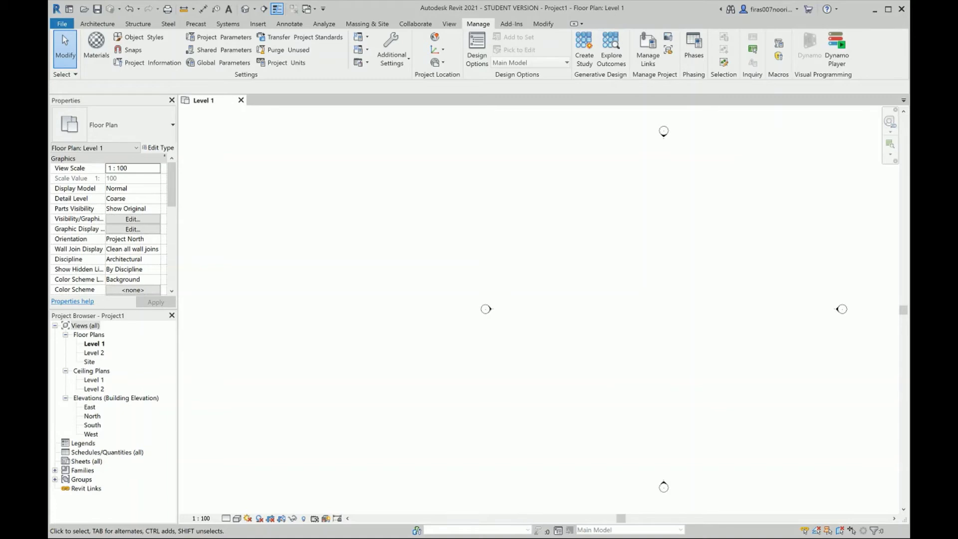
{"action": "left_click", "coordinate": [496, 520]}
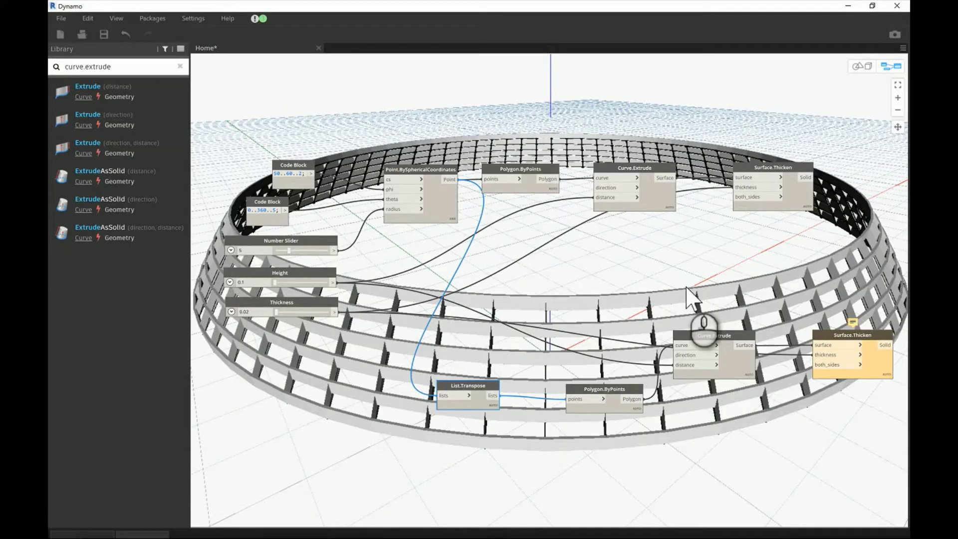
Zoom and pan the 3-D preview in close on the fins between the bands
{"action": "left_click", "coordinate": [859, 69]}
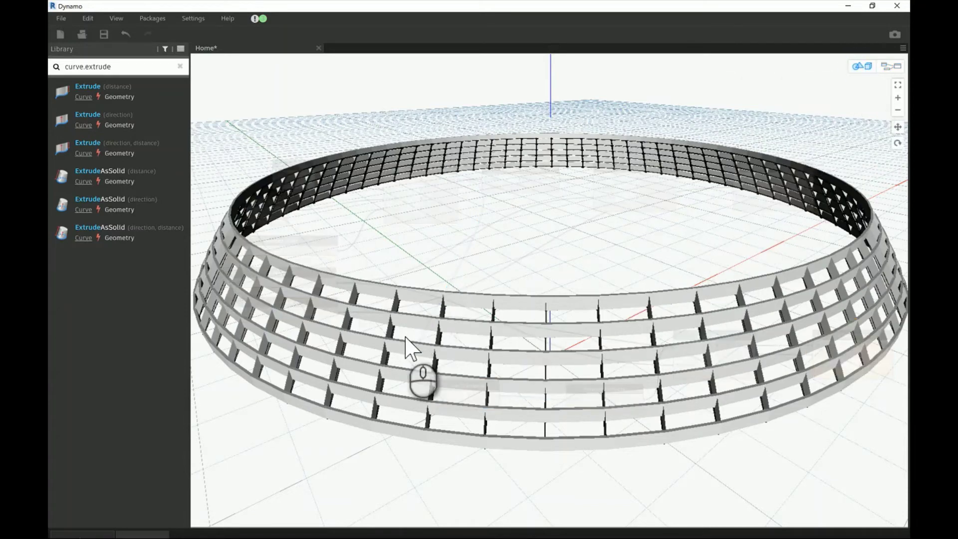
{"action": "scroll", "coordinate": [406, 342], "scroll_direction": "up", "scroll_amount": 5}
{"action": "right_click_drag", "start_coordinate": [404, 340], "coordinate": [408, 340]}
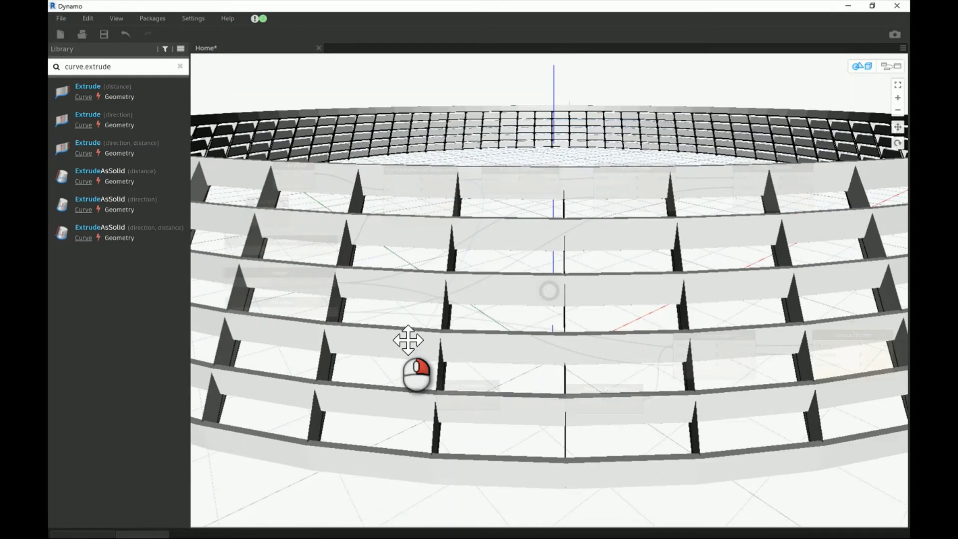
Turn off Preview on the lower Curve.Extrude node and inspect the remaining bands in 3-D
{"action": "left_click", "coordinate": [892, 66]}
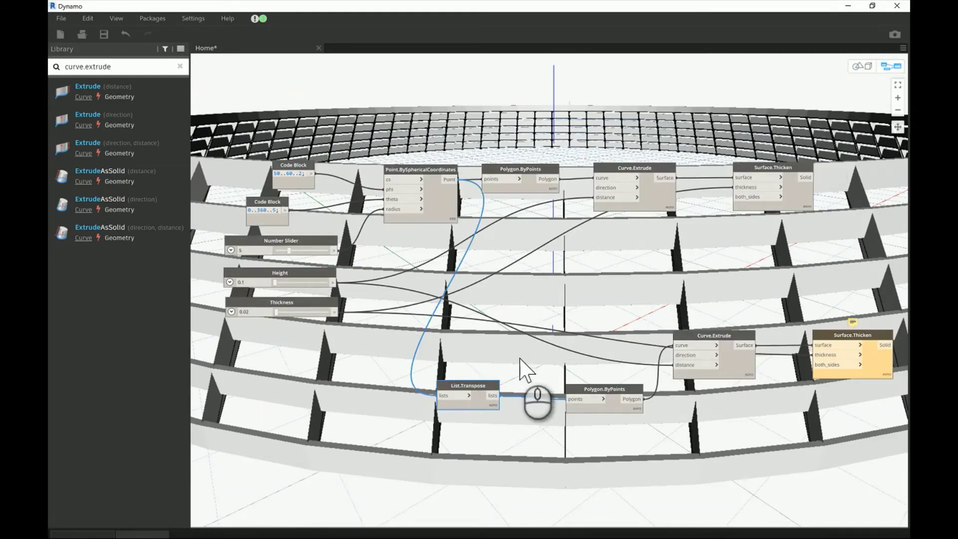
{"action": "left_click", "coordinate": [612, 403]}
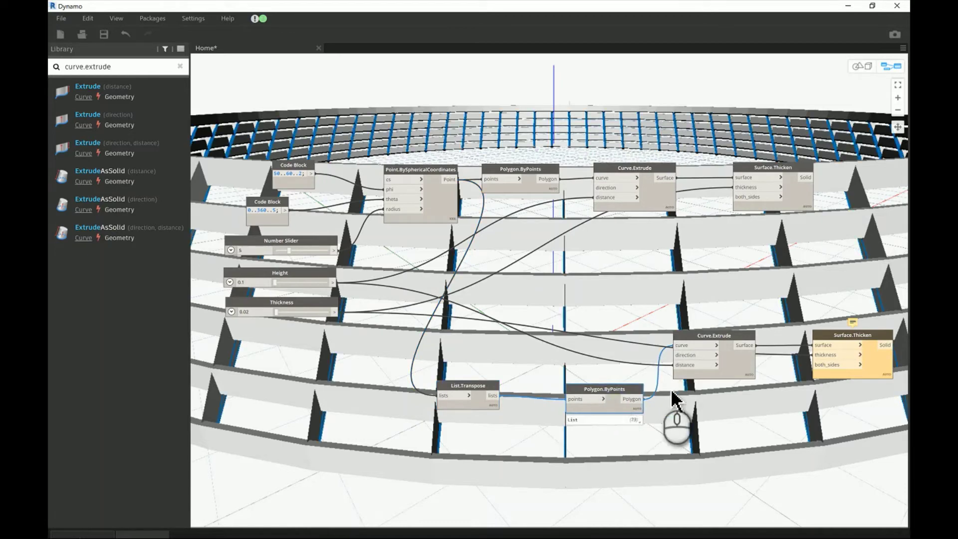
{"action": "left_click", "coordinate": [749, 370]}
{"action": "right_click", "coordinate": [734, 360]}
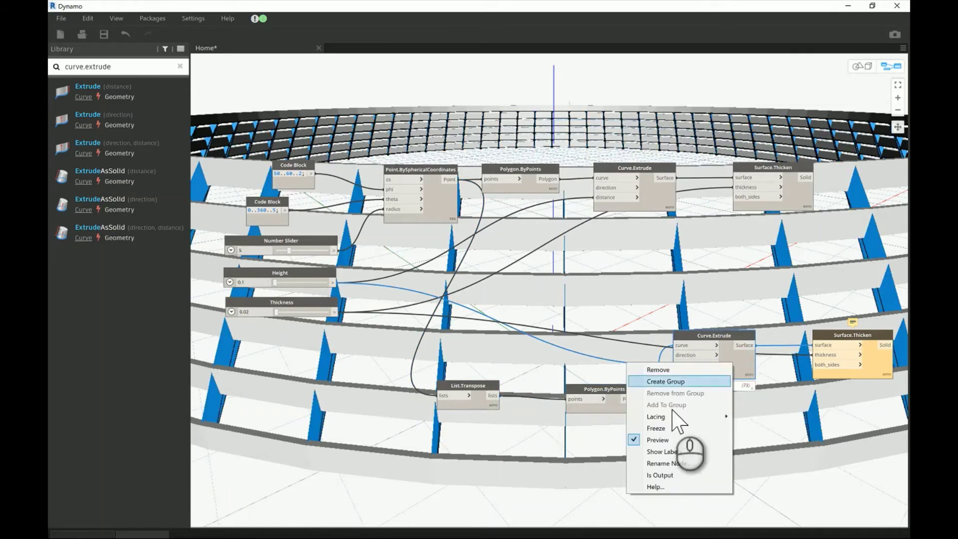
{"action": "left_click", "coordinate": [654, 440]}
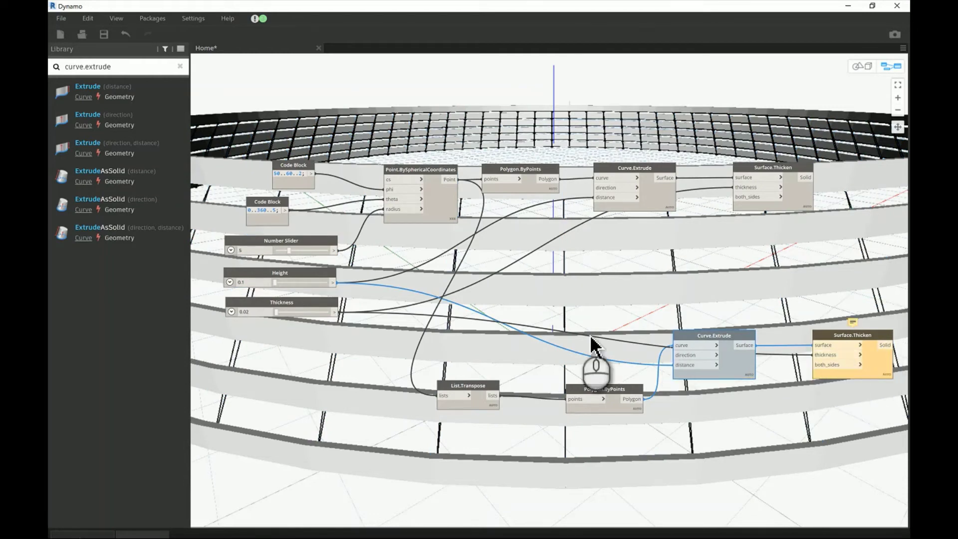
{"action": "left_click", "coordinate": [861, 66]}
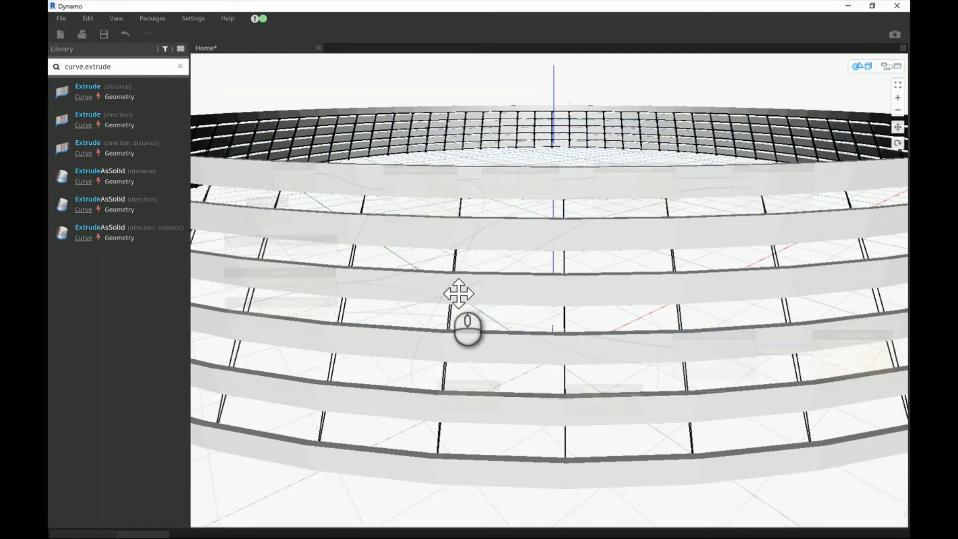
{"action": "right_click_drag", "start_coordinate": [457, 293], "coordinate": [444, 295]}
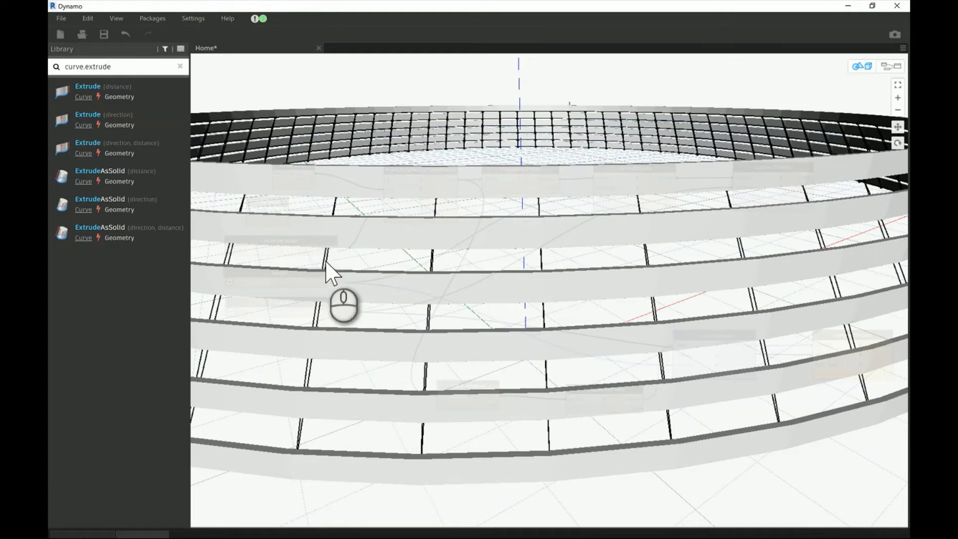
{"action": "left_click", "coordinate": [893, 67]}
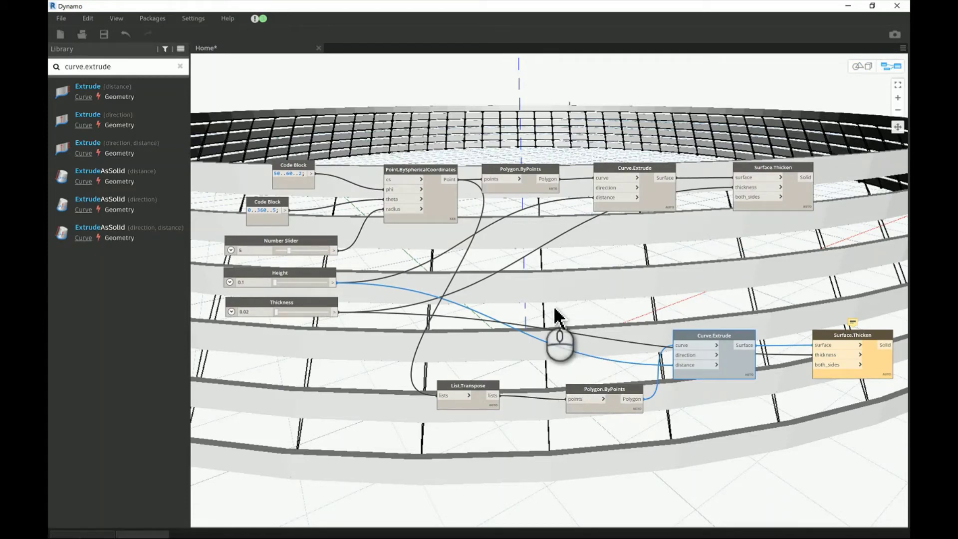
Nudge the lower Polygon.ByPoints left and search the library for 'polycurve.by'
{"action": "left_click", "coordinate": [594, 399]}
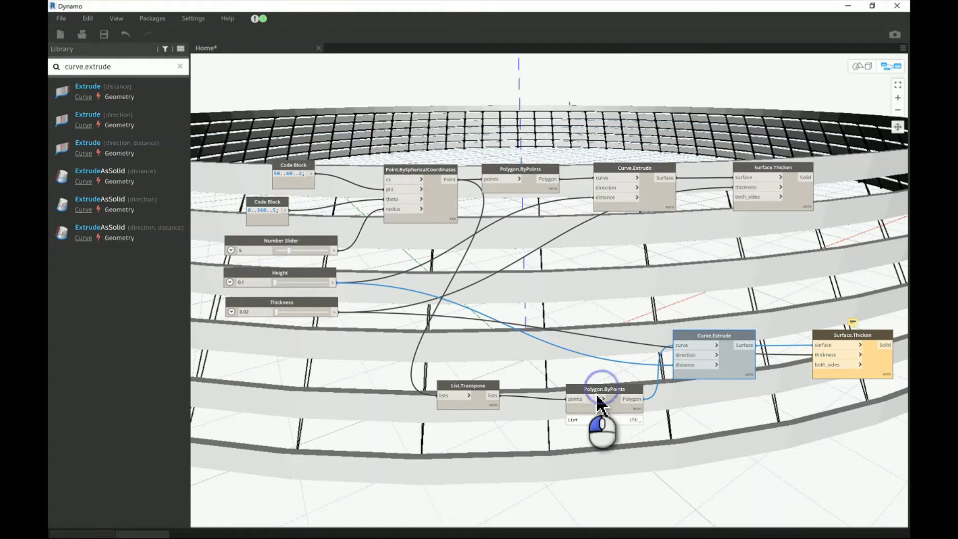
{"action": "left_click_drag", "start_coordinate": [593, 399], "coordinate": [595, 399]}
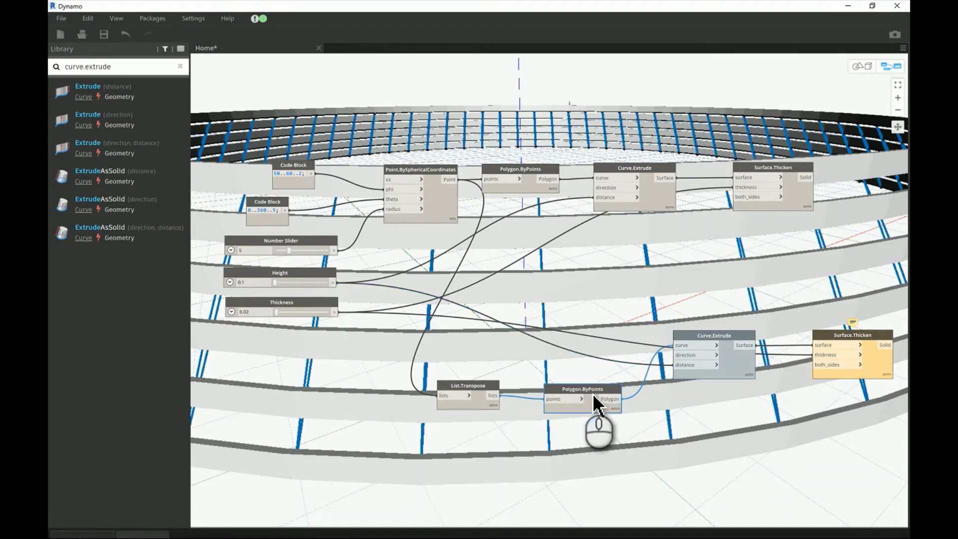
{"action": "left_click_drag", "start_coordinate": [124, 67], "coordinate": [50, 70]}
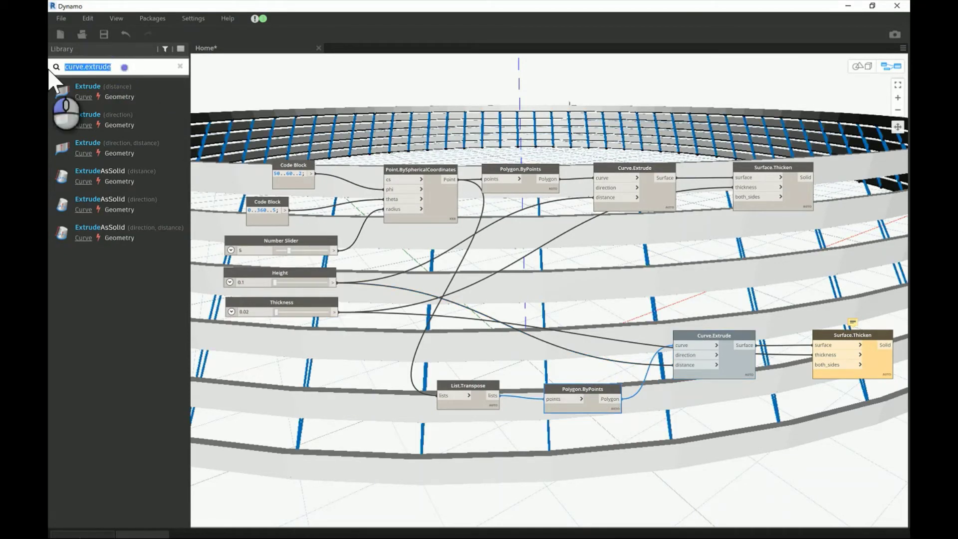
{"action": "type", "text": "poly"}
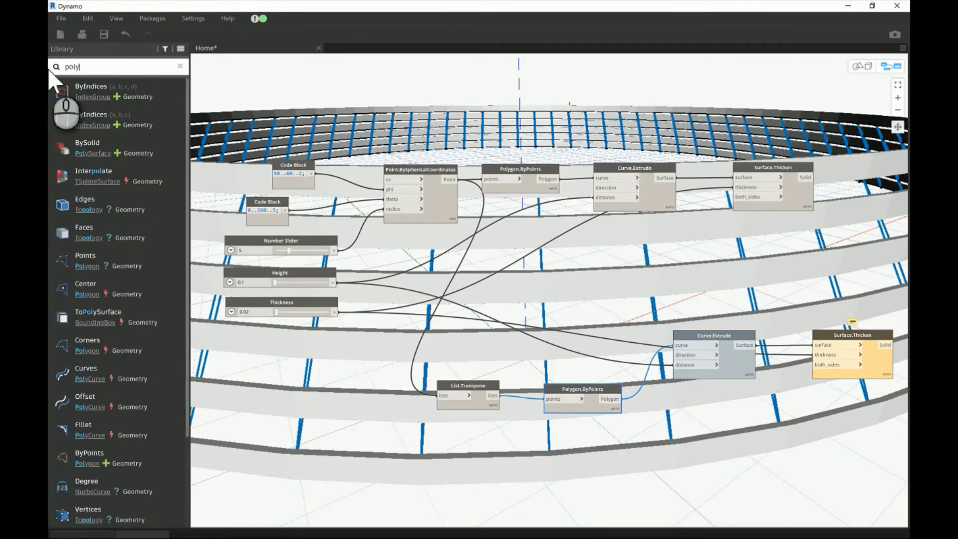
{"action": "type", "text": "curve"}
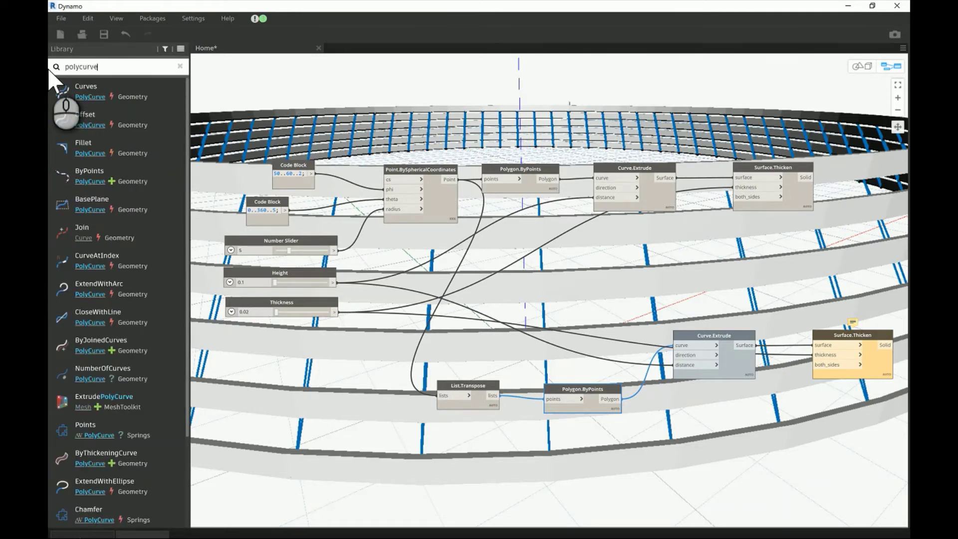
{"action": "type", "text": ".by"}
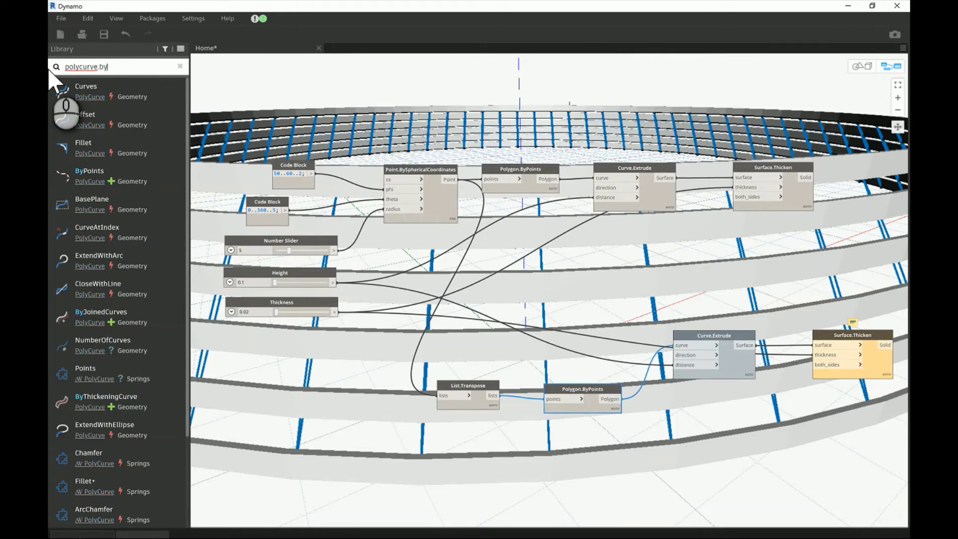
{"action": "mouse_move", "coordinate": [81, 176]}
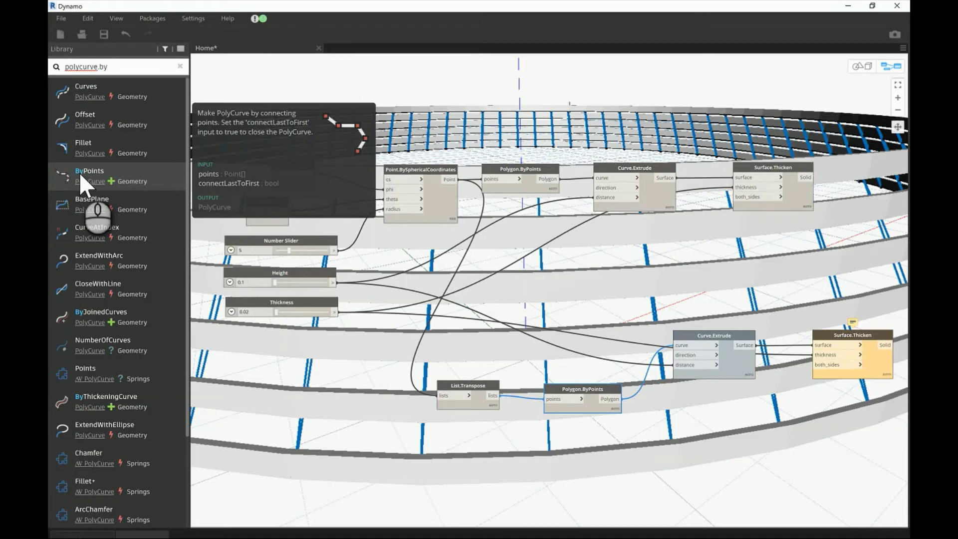
Add a PolyCurve.ByPoints node and feed it the transposed point lists
{"action": "left_click", "coordinate": [156, 170]}
{"action": "left_click_drag", "start_coordinate": [595, 294], "coordinate": [604, 444]}
{"action": "left_click", "coordinate": [547, 399]}
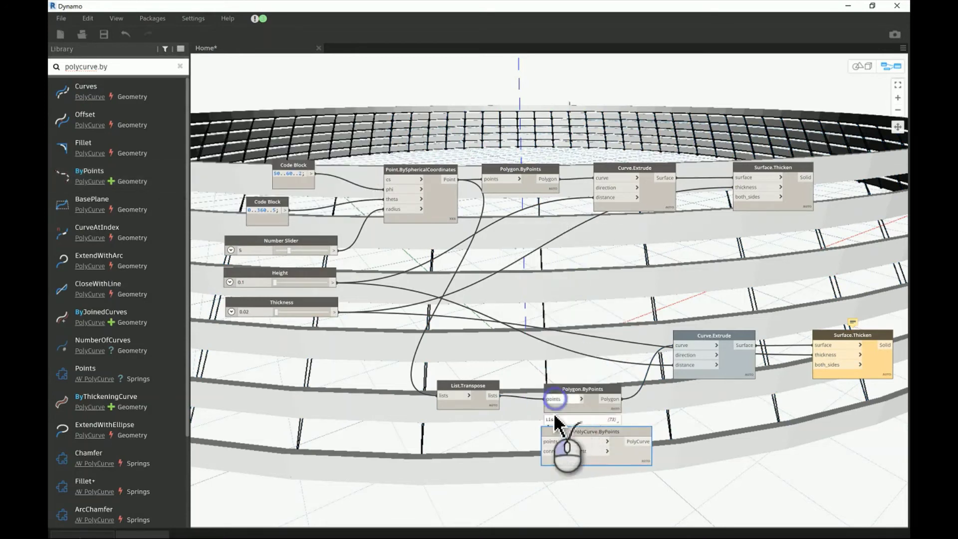
{"action": "left_click", "coordinate": [549, 442]}
Connect the polycurves to Curve.Extrude's curve input and delete the old Polygon.ByPoints
{"action": "right_click", "coordinate": [569, 392]}
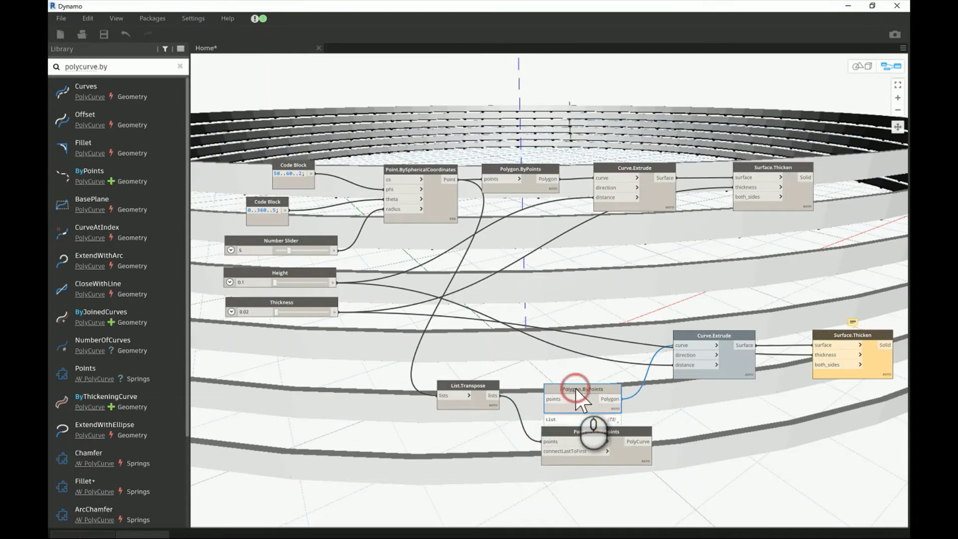
{"action": "left_click", "coordinate": [631, 399]}
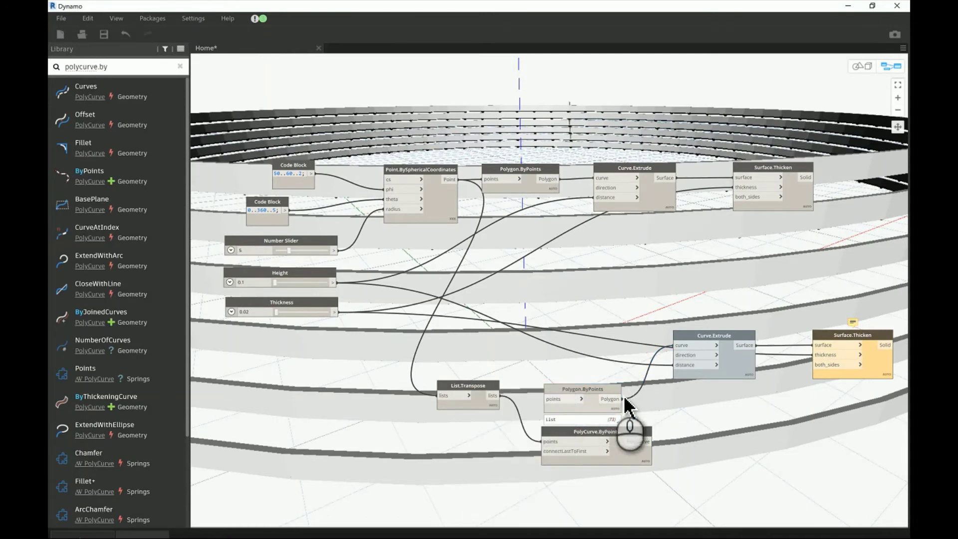
{"action": "left_click", "coordinate": [621, 399]}
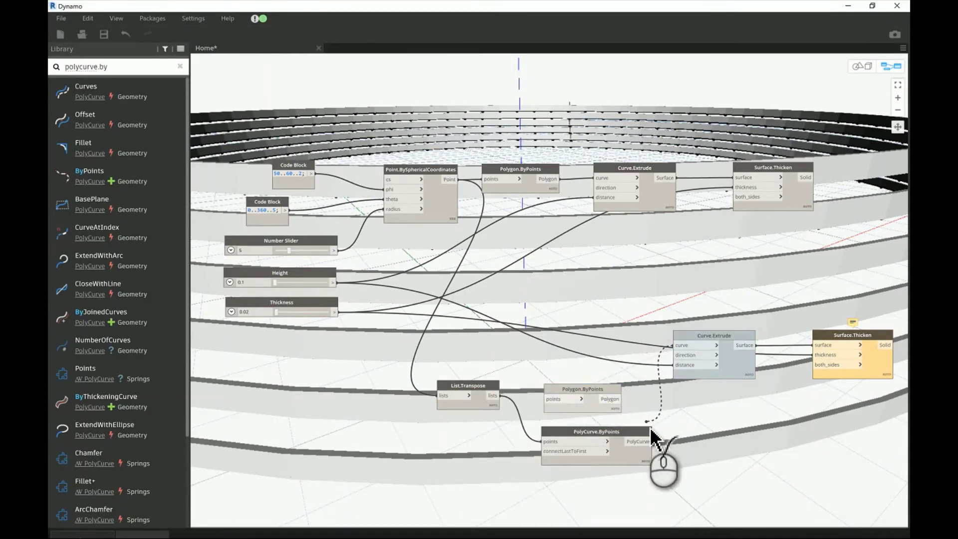
{"action": "left_click", "coordinate": [652, 443]}
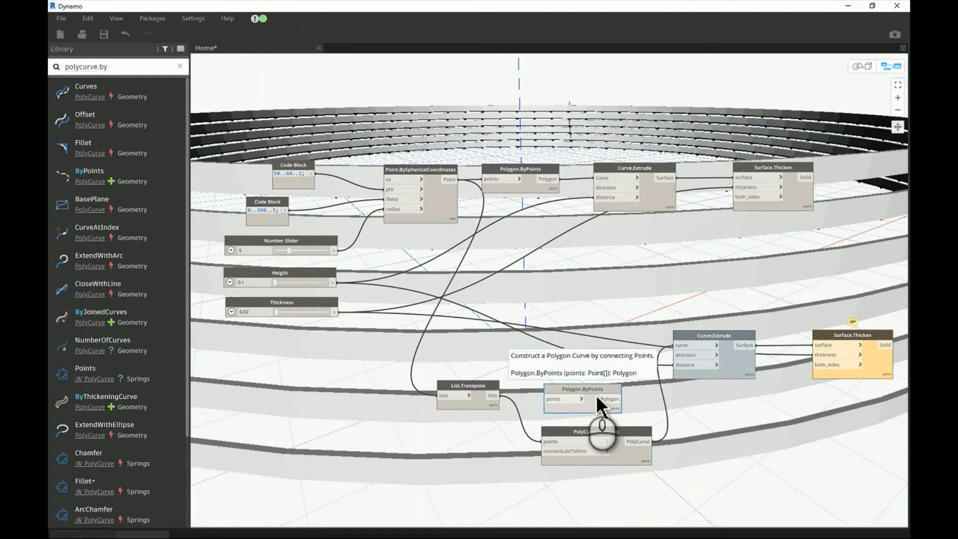
{"action": "right_click", "coordinate": [598, 398]}
{"action": "left_click", "coordinate": [541, 397]}
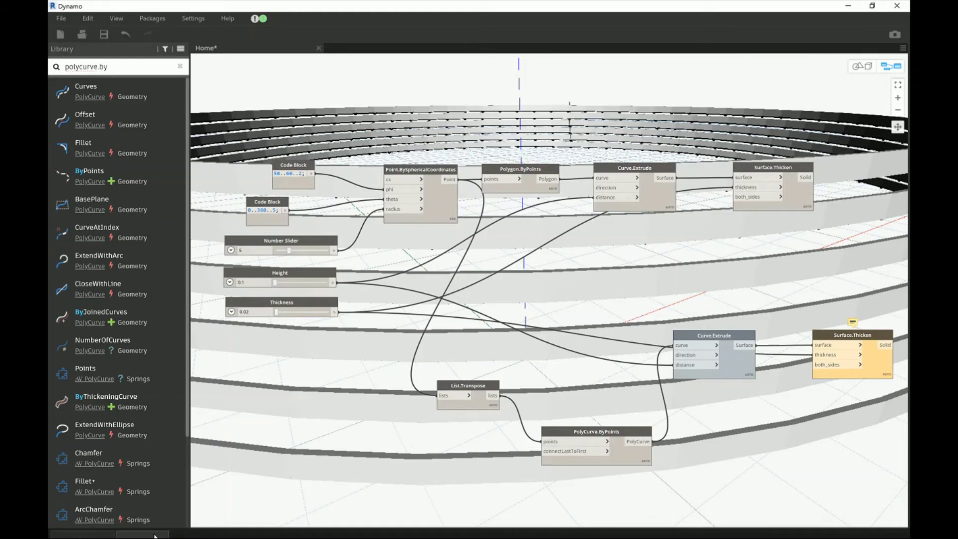
Refresh the preview and move PolyCurve.ByPoints up next to List.Transpose
{"action": "left_click", "coordinate": [572, 161]}
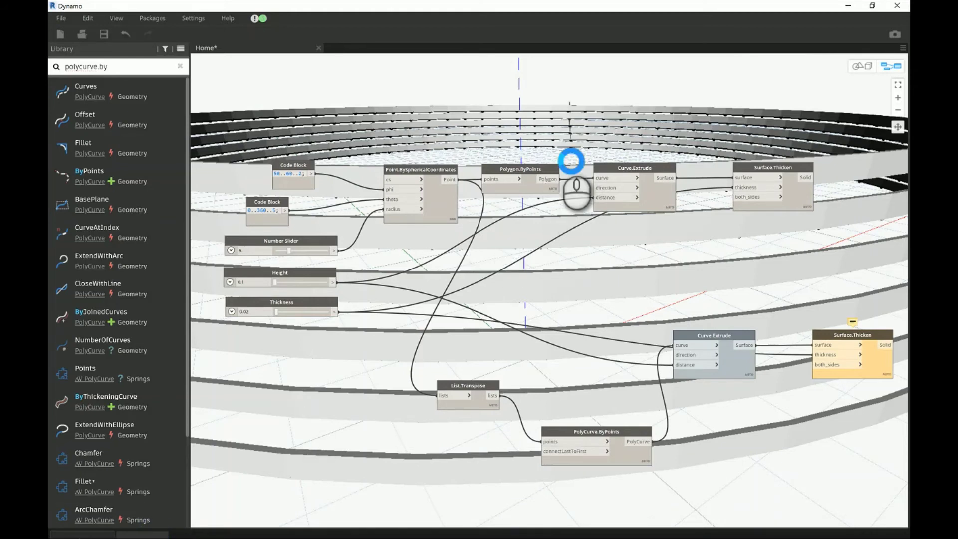
{"action": "left_click", "coordinate": [572, 161]}
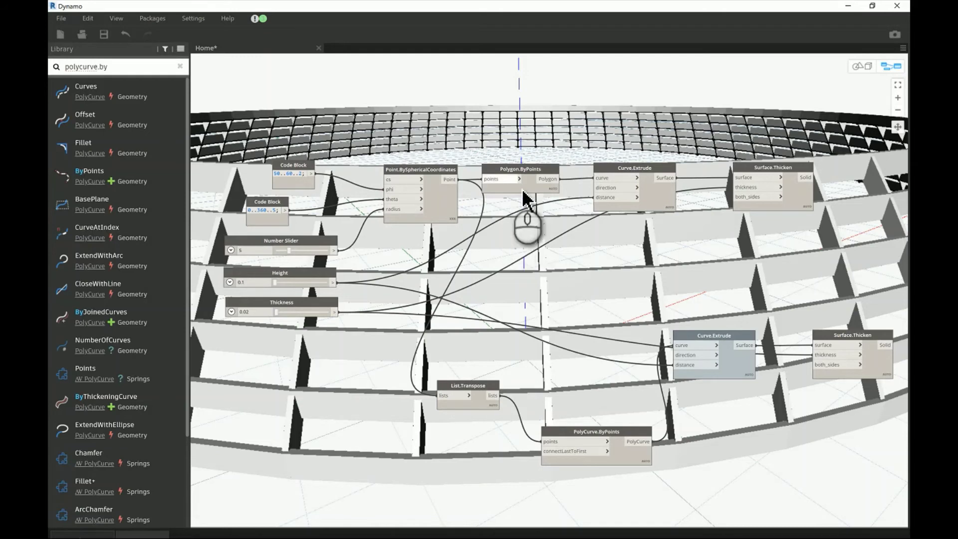
{"action": "left_click_drag", "start_coordinate": [593, 441], "coordinate": [578, 396]}
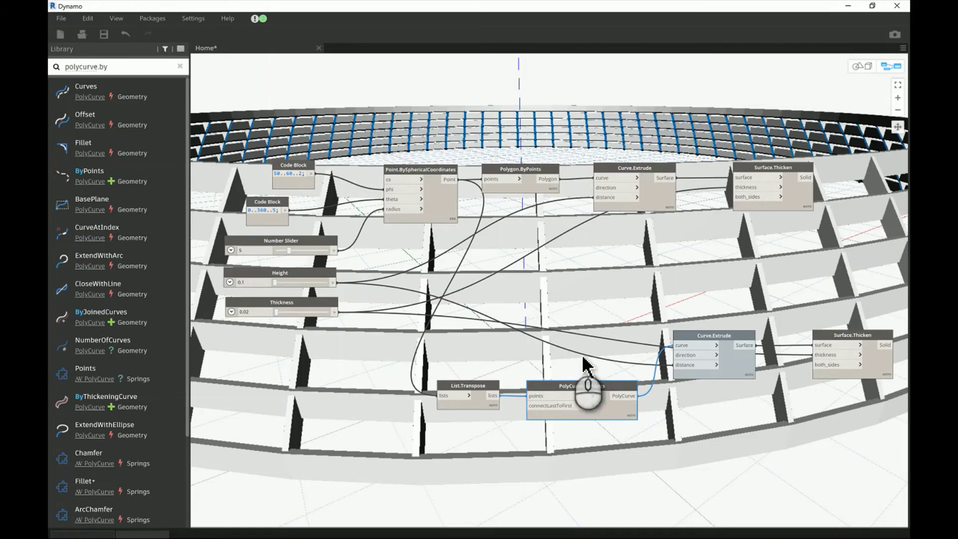
Zoom and pan the 3-D preview to frame the whole ring of bands and fins
{"action": "left_click", "coordinate": [862, 65]}
{"action": "scroll", "coordinate": [519, 235], "scroll_direction": "down", "scroll_amount": 5}
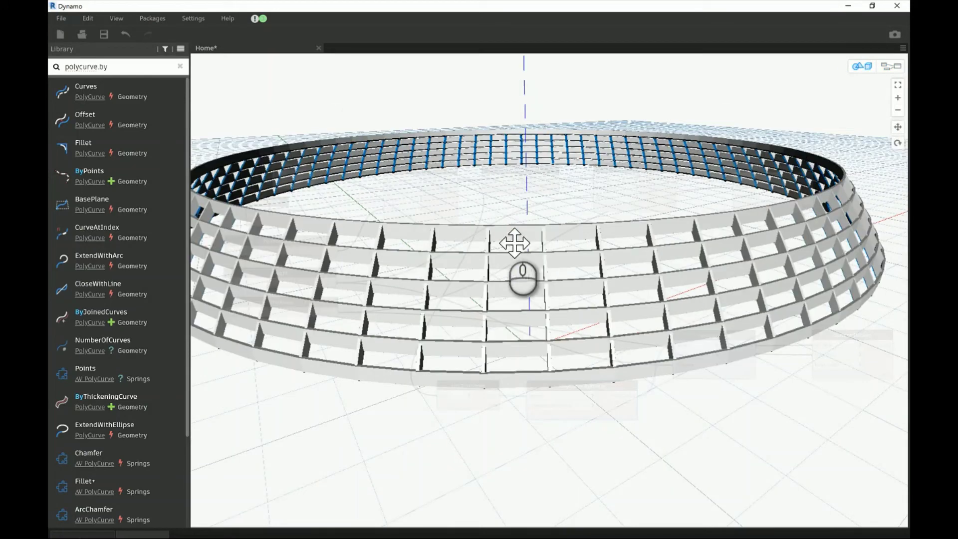
{"action": "right_click_drag", "start_coordinate": [514, 243], "coordinate": [514, 250]}
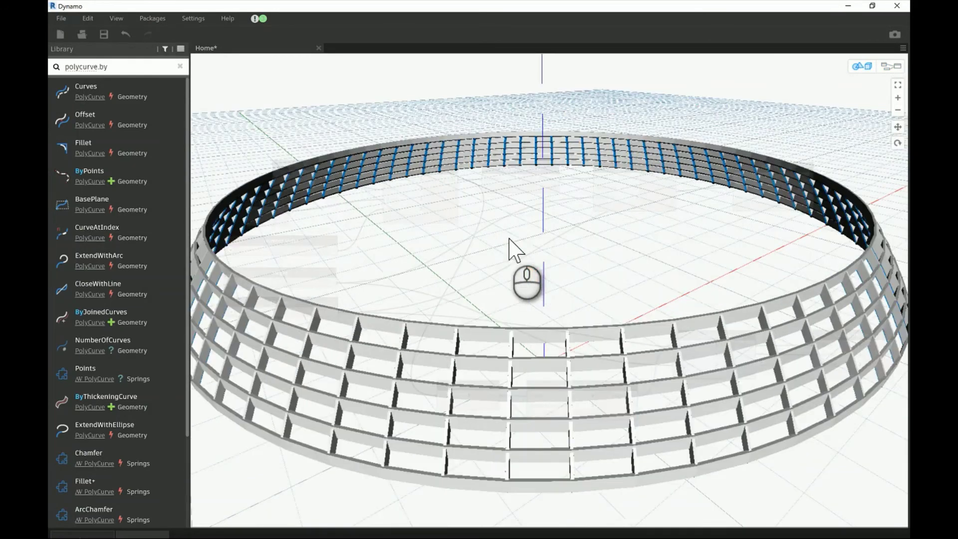
{"action": "scroll", "coordinate": [514, 250], "scroll_direction": "down", "scroll_amount": 3}
{"action": "scroll", "coordinate": [512, 235], "scroll_direction": "up", "scroll_amount": 4}
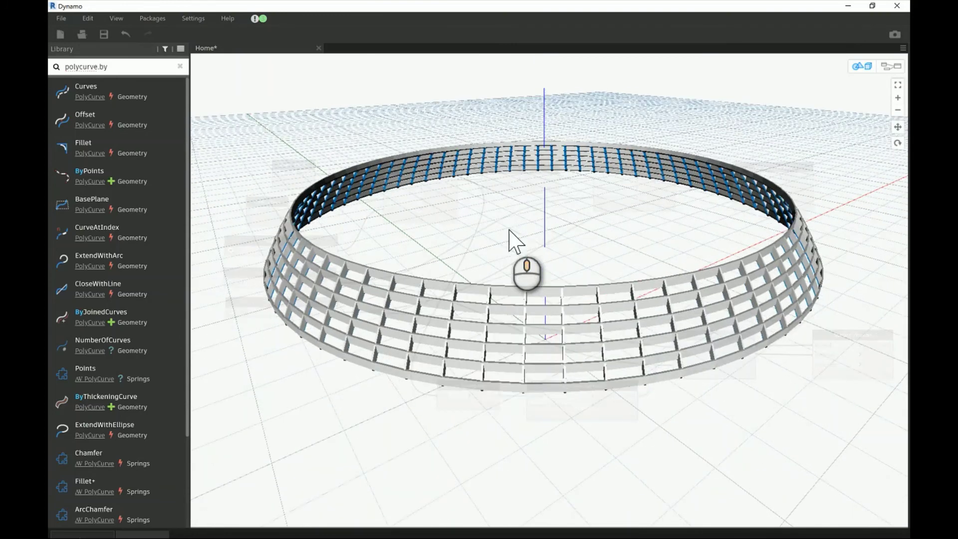
{"action": "scroll", "coordinate": [510, 237], "scroll_direction": "down", "scroll_amount": 3}
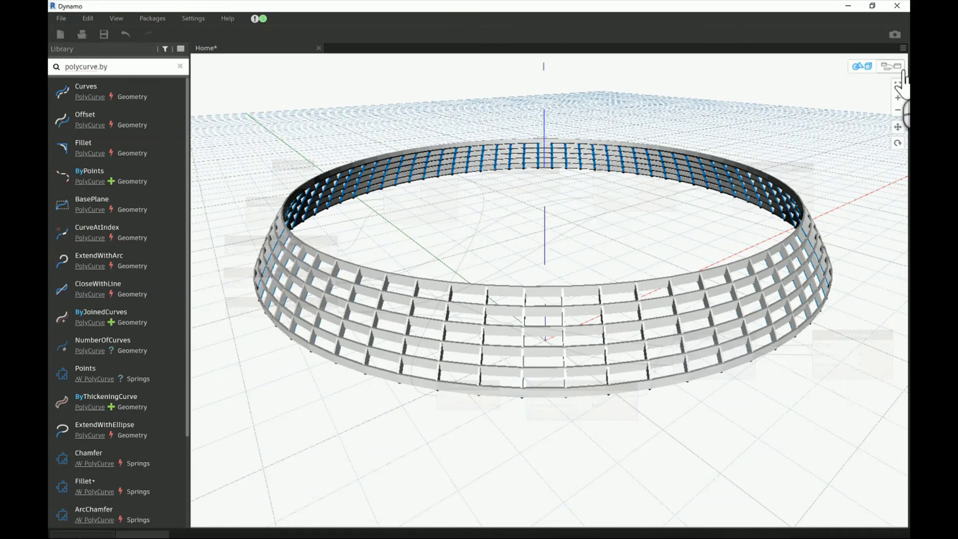
{"action": "left_click", "coordinate": [892, 66]}
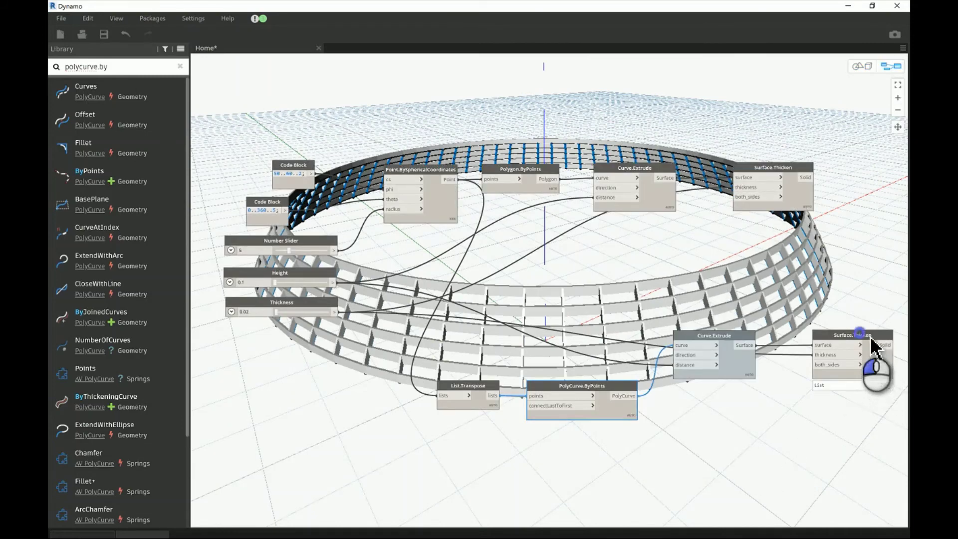
Move the lower Surface.Thicken node up and expand its output list
{"action": "left_click_drag", "start_coordinate": [871, 344], "coordinate": [865, 303]}
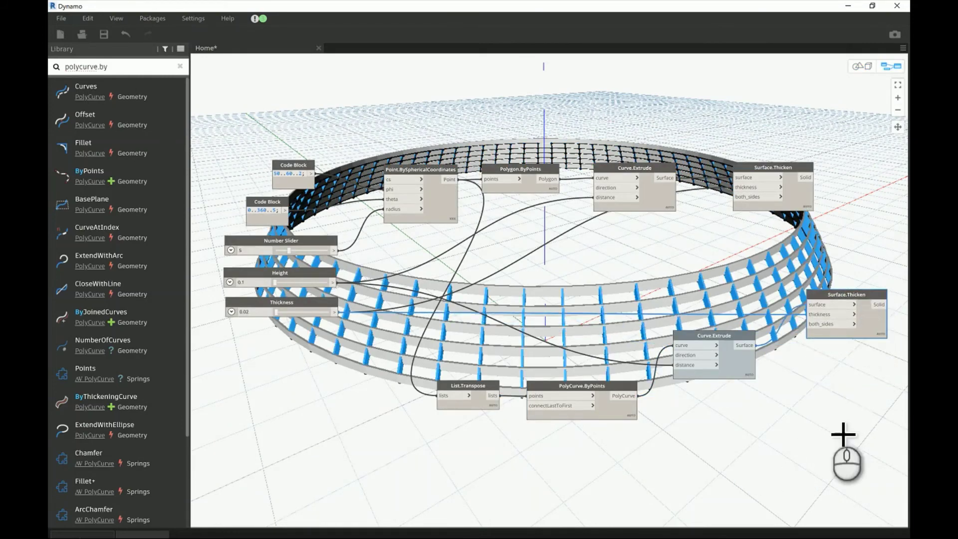
{"action": "left_click", "coordinate": [845, 434]}
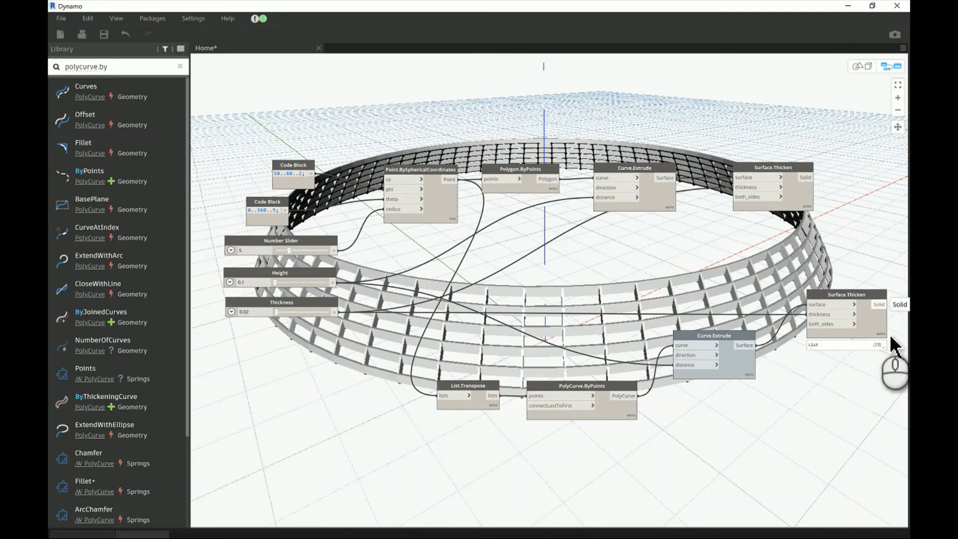
{"action": "mouse_move", "coordinate": [893, 345]}
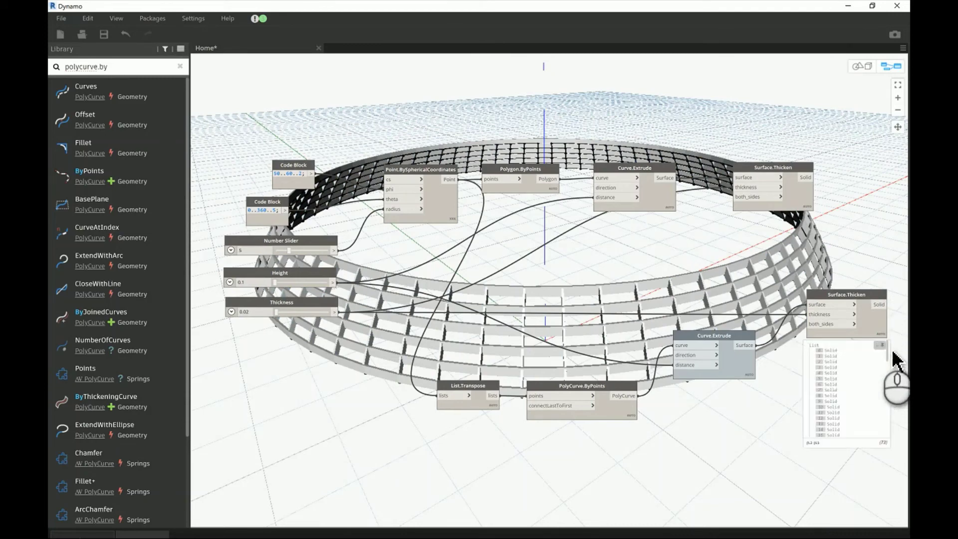
{"action": "left_click", "coordinate": [890, 354]}
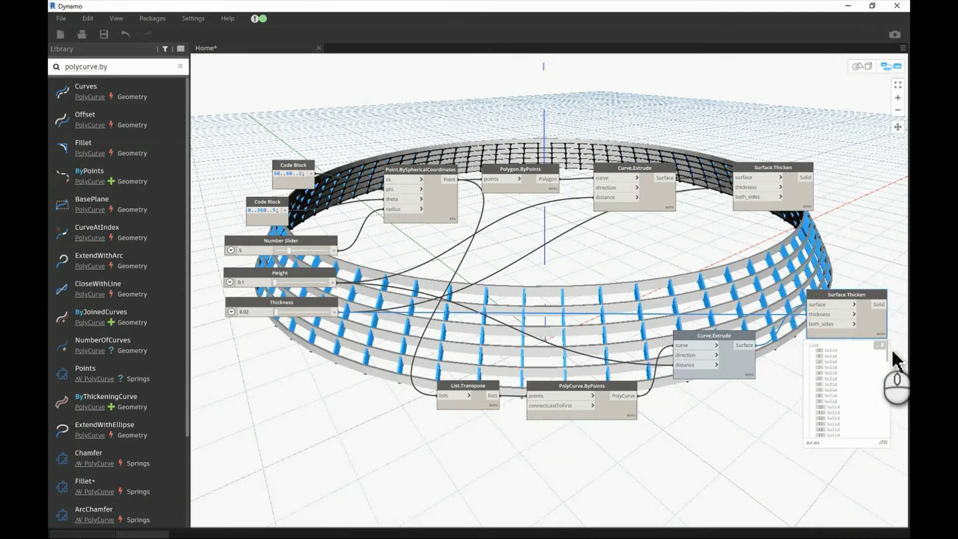
{"action": "left_click", "coordinate": [840, 361]}
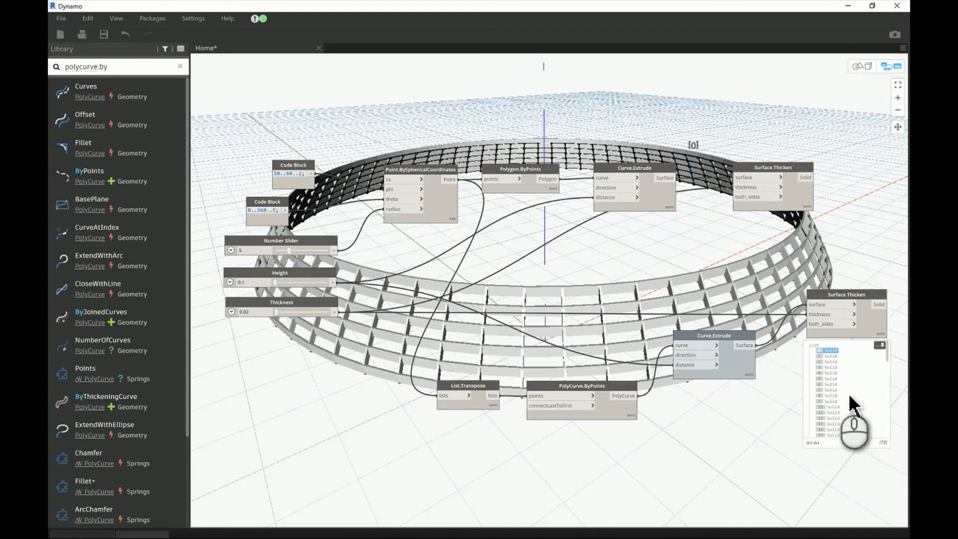
Scroll to item 72 in the Surface.Thicken list, confirming 73 fin solids, then pan the graph
{"action": "scroll", "coordinate": [851, 403], "scroll_direction": "down", "scroll_amount": 15}
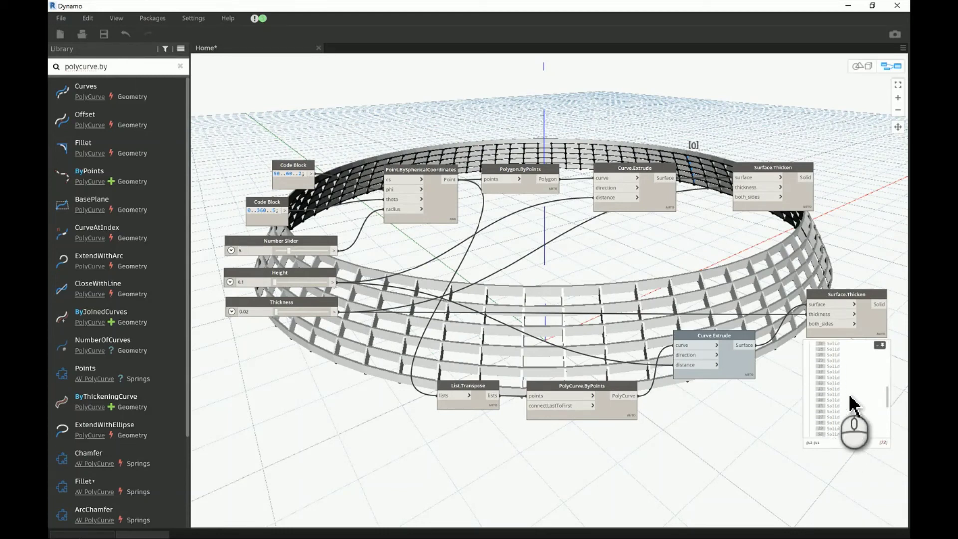
{"action": "scroll", "coordinate": [851, 404], "scroll_direction": "down", "scroll_amount": 2}
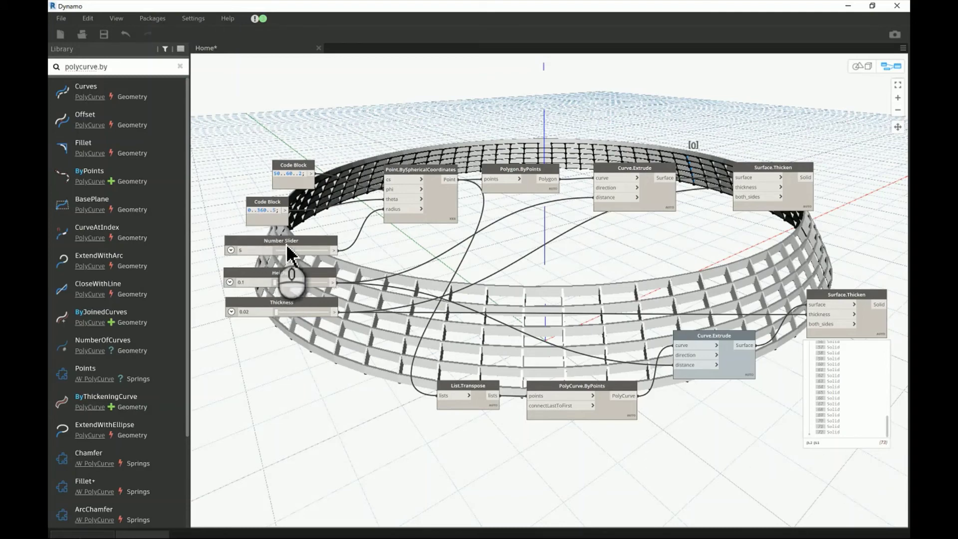
{"action": "mouse_move", "coordinate": [272, 221]}
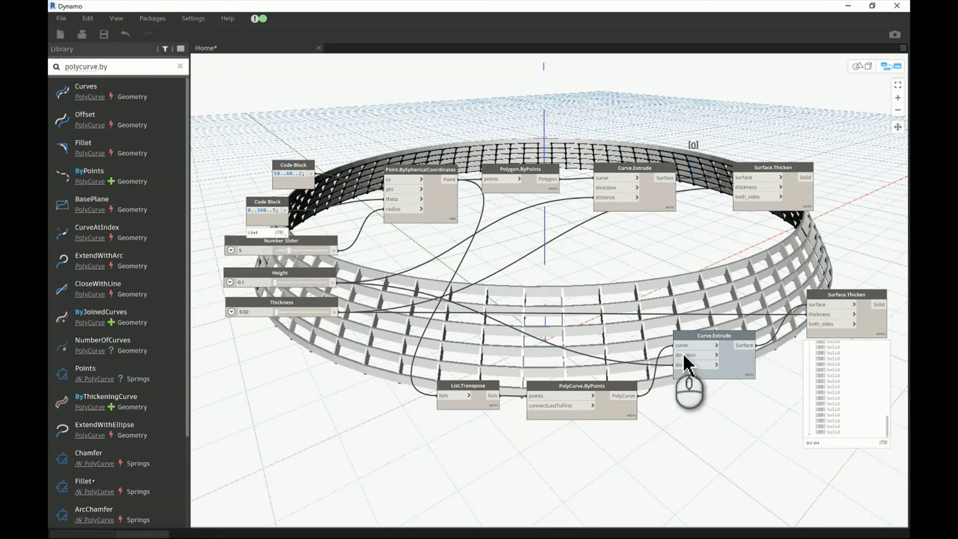
{"action": "left_click", "coordinate": [827, 432]}
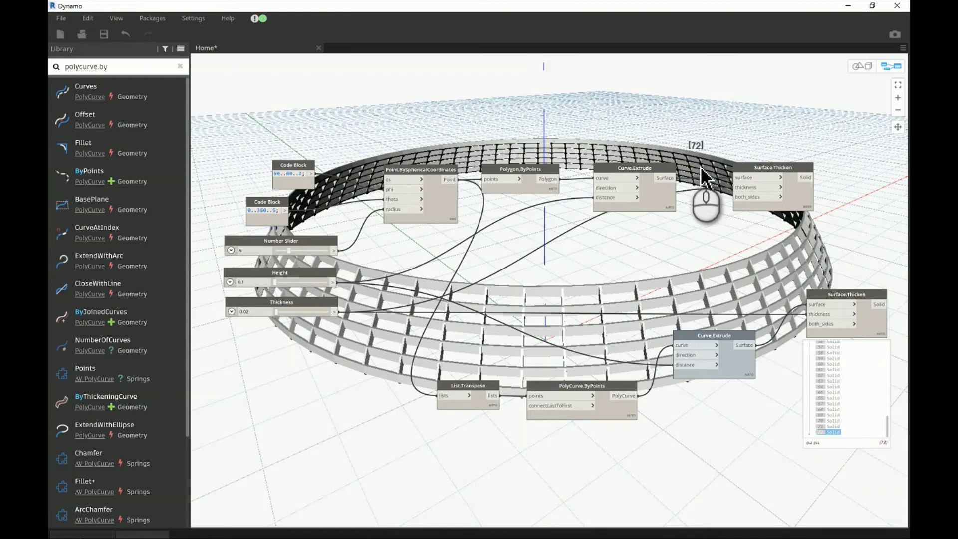
{"action": "mouse_move", "coordinate": [823, 439]}
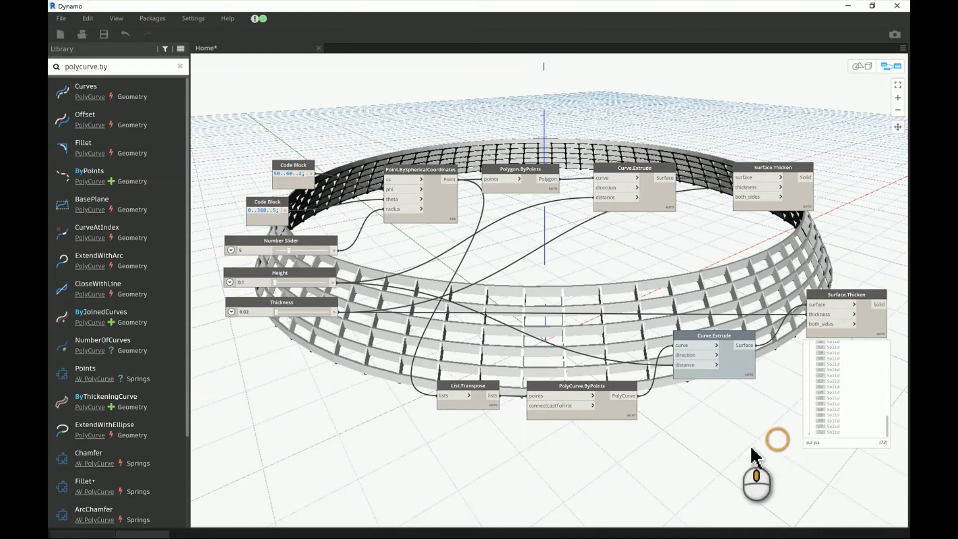
{"action": "middle_click_drag", "start_coordinate": [753, 455], "coordinate": [467, 409]}
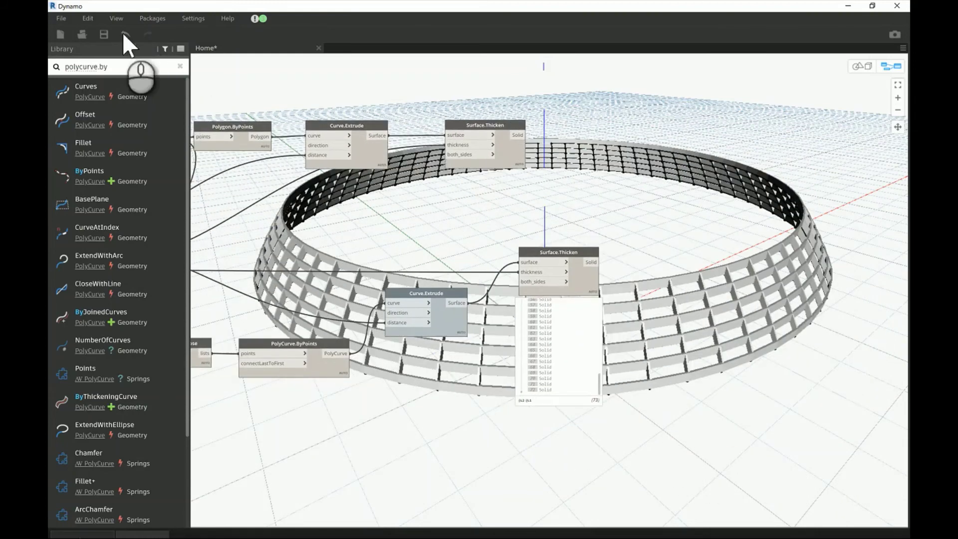
Search 'droplast' and place a List.DropLastItem node beside the fins' Surface.Thicken
{"action": "left_click_drag", "start_coordinate": [111, 67], "coordinate": [47, 64]}
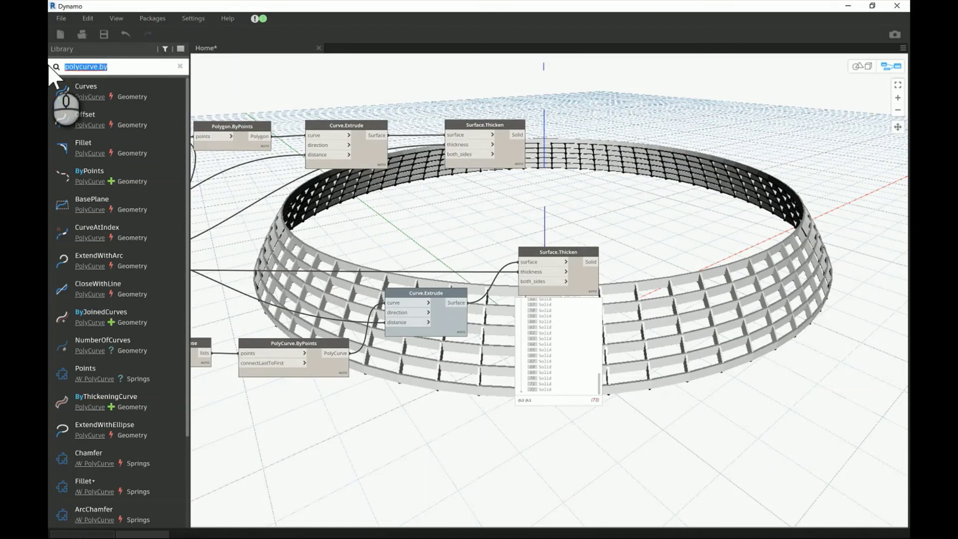
{"action": "type", "text": "droplad"}
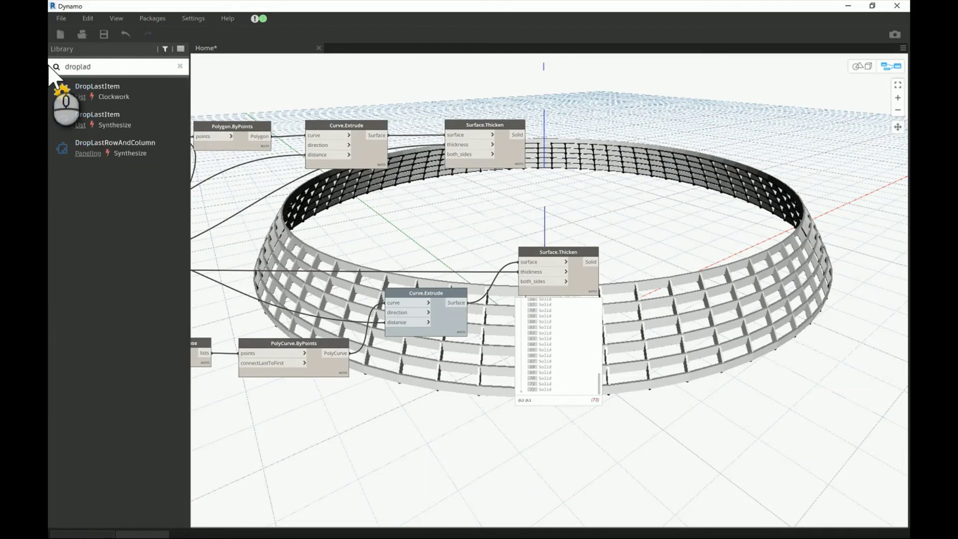
{"action": "key", "text": "BackSpace"}
{"action": "type", "text": "st"}
{"action": "mouse_move", "coordinate": [95, 101]}
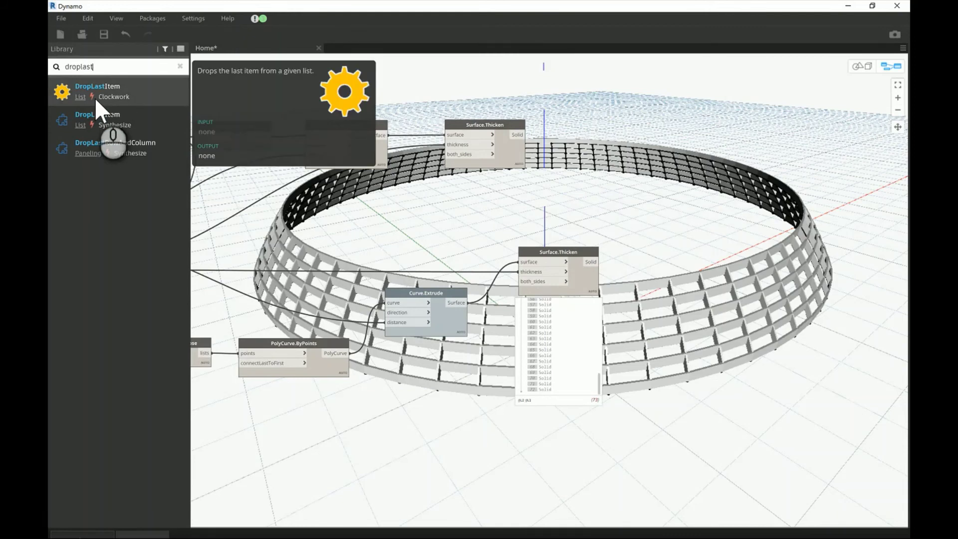
{"action": "left_click", "coordinate": [89, 86]}
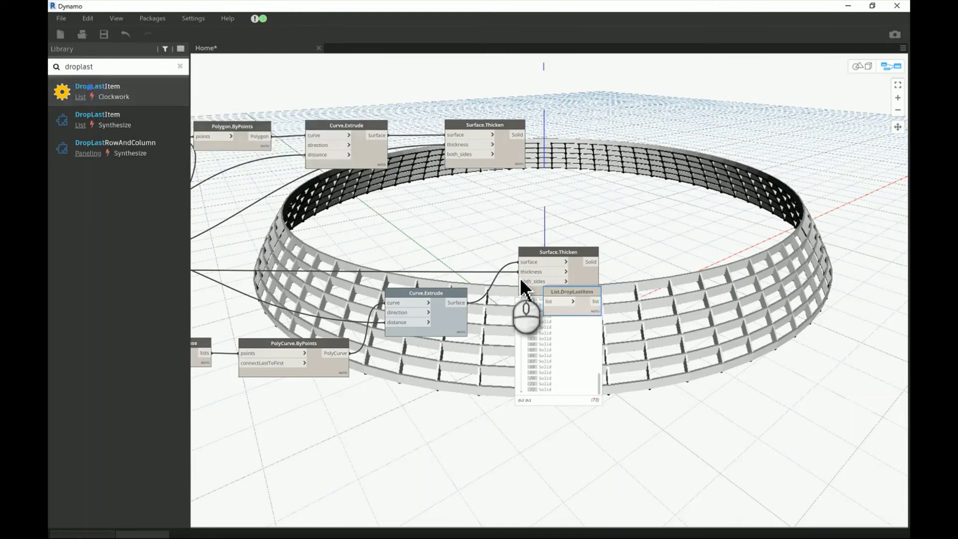
{"action": "left_click_drag", "start_coordinate": [588, 303], "coordinate": [668, 269]}
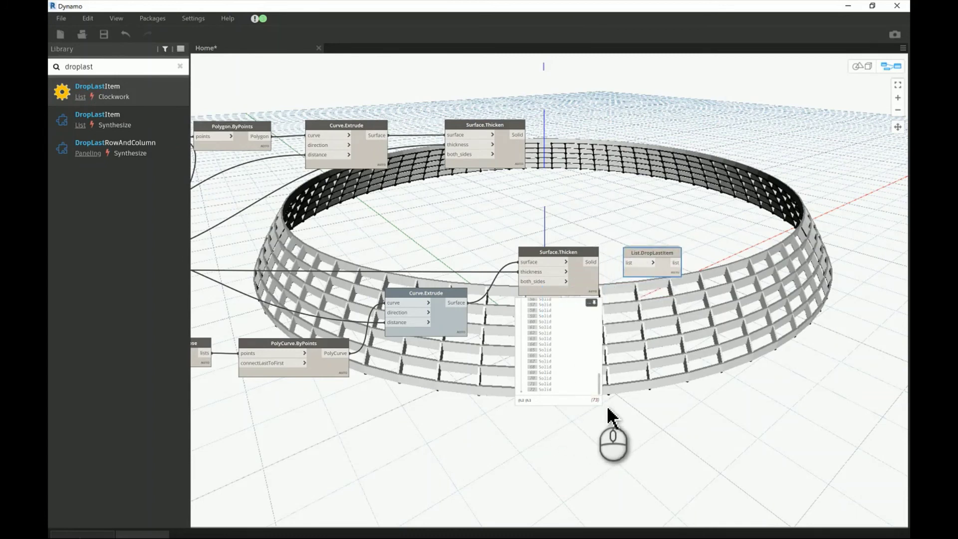
{"action": "left_click", "coordinate": [591, 261]}
Wire the fin solids into List.DropLastItem, confirm its 72 items, and pan the graph
{"action": "left_click", "coordinate": [628, 263]}
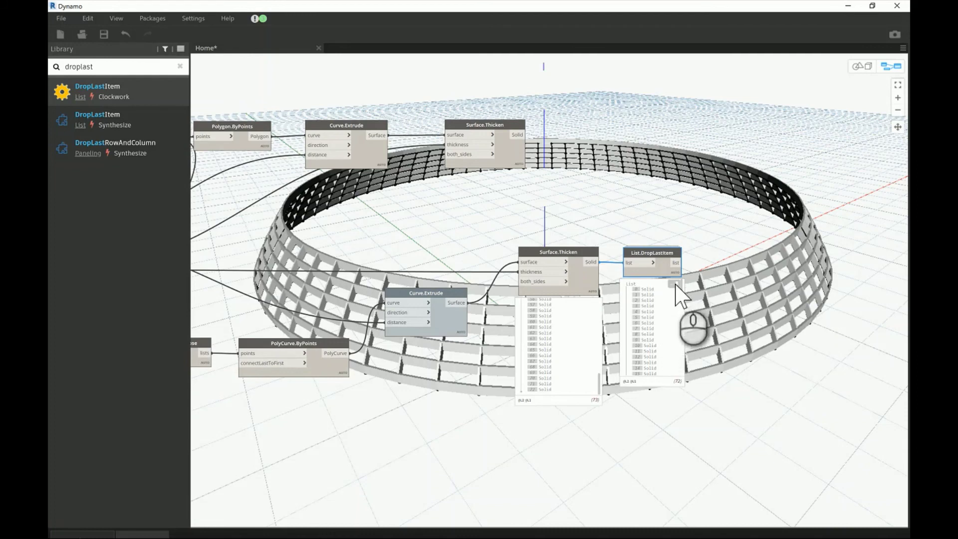
{"action": "left_click", "coordinate": [452, 225]}
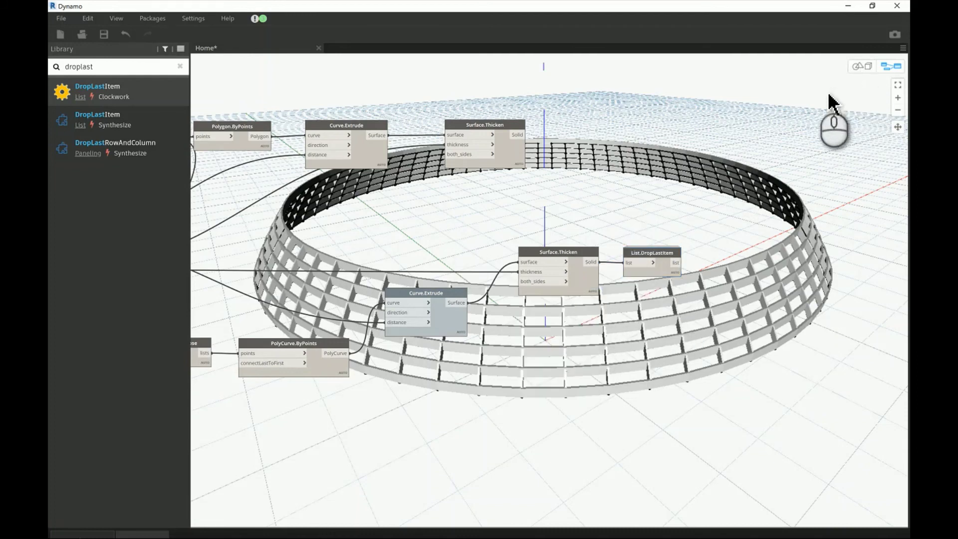
{"action": "middle_click", "coordinate": [472, 229]}
{"action": "middle_click_drag", "start_coordinate": [473, 230], "coordinate": [499, 242]}
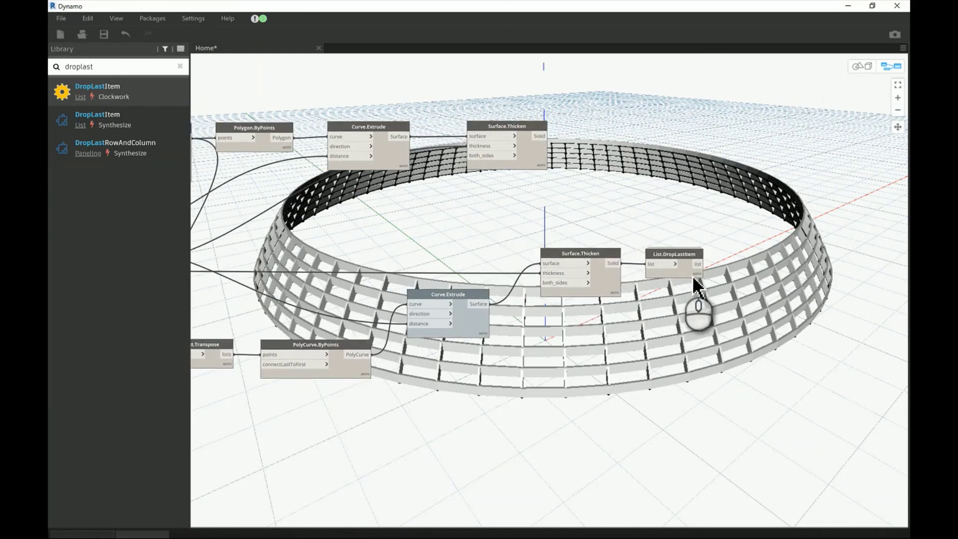
Hide the previews of the fins' Surface.Thicken, List.DropLastItem and PolyCurve.ByPoints nodes
{"action": "right_click", "coordinate": [611, 281]}
{"action": "left_click", "coordinate": [532, 396]}
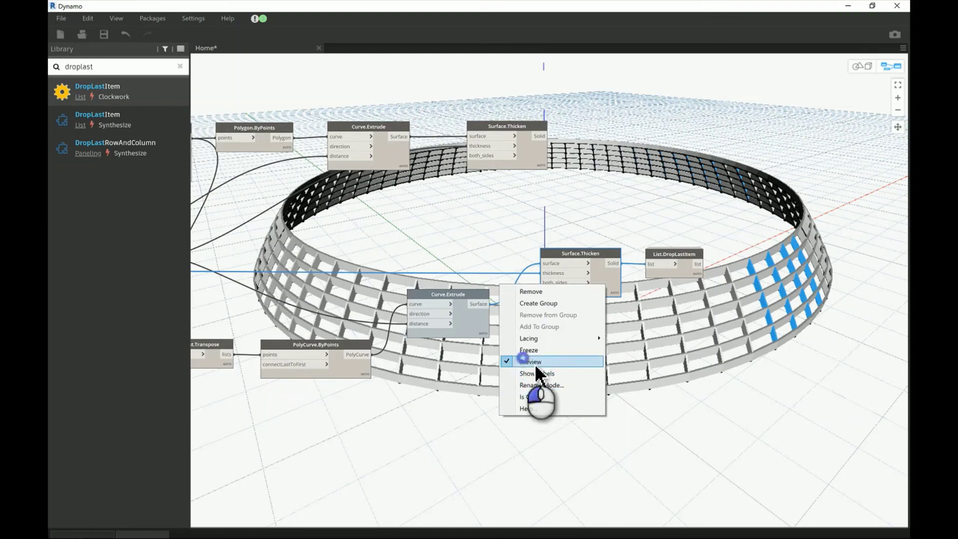
{"action": "right_click", "coordinate": [685, 265]}
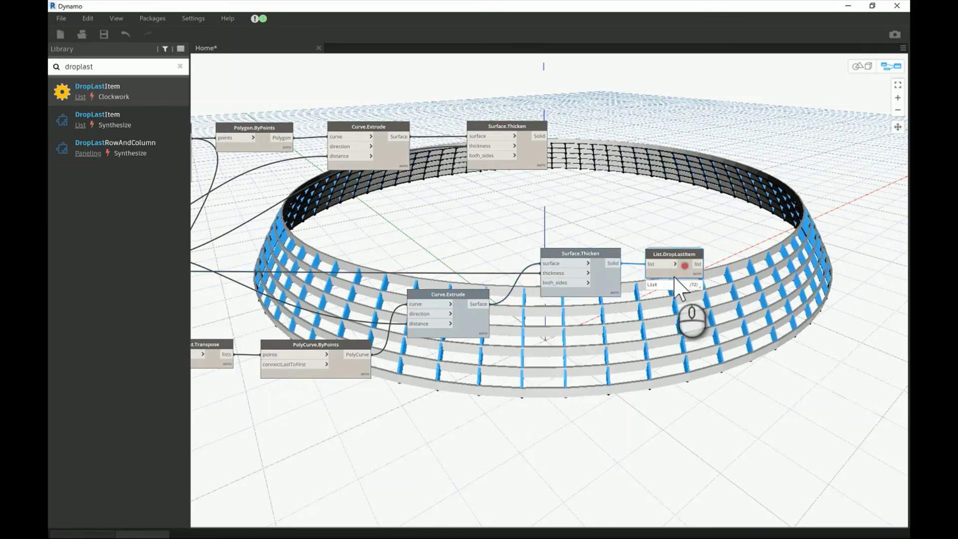
{"action": "left_click", "coordinate": [594, 344]}
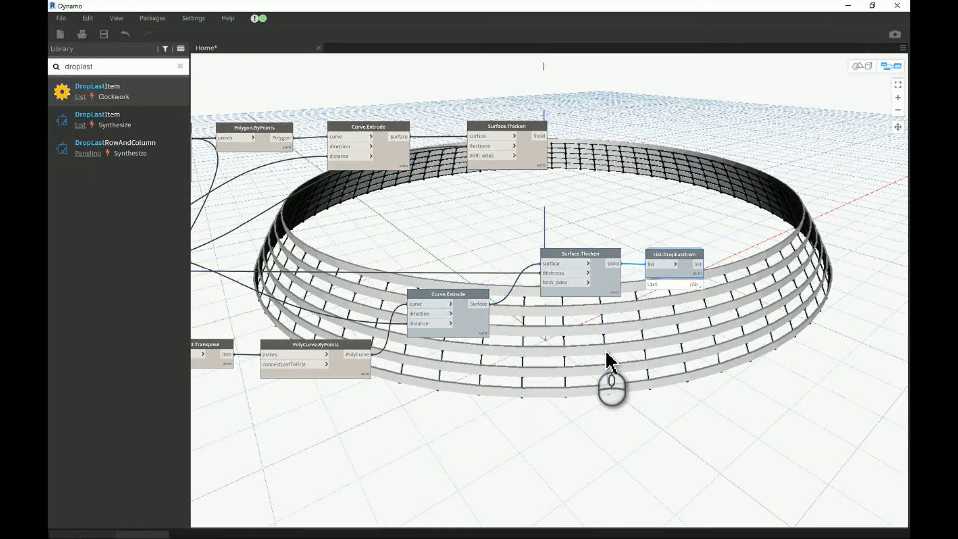
{"action": "right_click", "coordinate": [352, 372]}
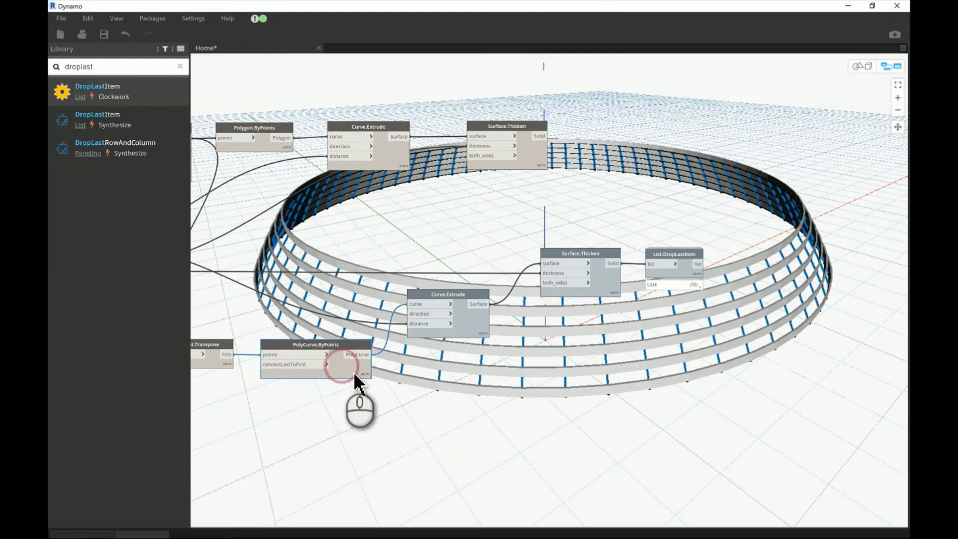
{"action": "left_click", "coordinate": [264, 444]}
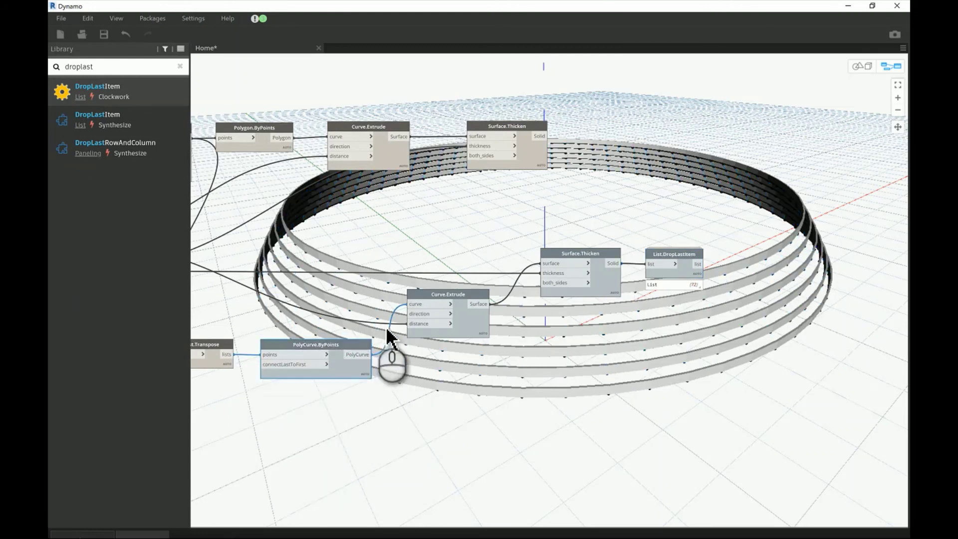
Hide the previews of the bands' Surface.Thicken and Curve.Extrude nodes
{"action": "right_click", "coordinate": [687, 269]}
{"action": "left_click", "coordinate": [566, 192]}
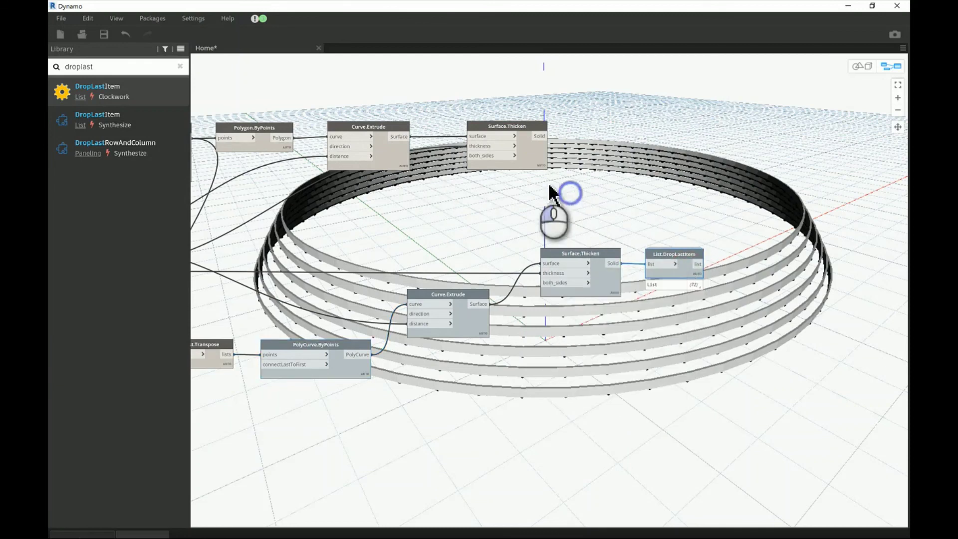
{"action": "right_click", "coordinate": [537, 165]}
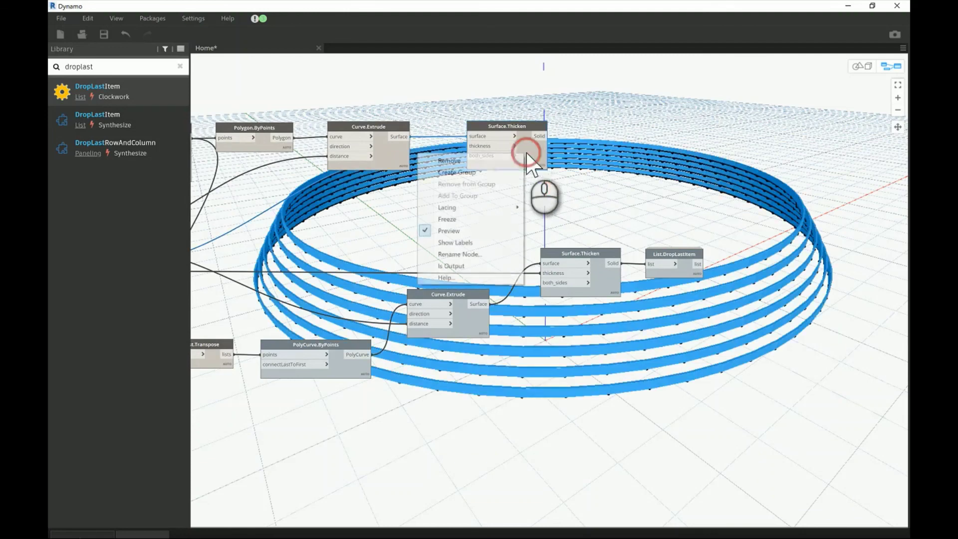
{"action": "left_click", "coordinate": [442, 229]}
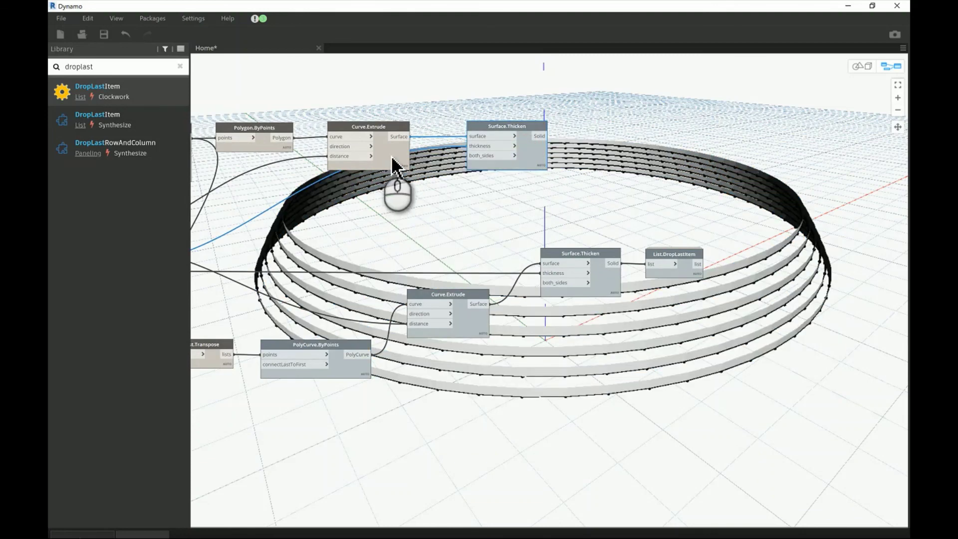
{"action": "right_click", "coordinate": [393, 165]}
{"action": "left_click", "coordinate": [316, 228]}
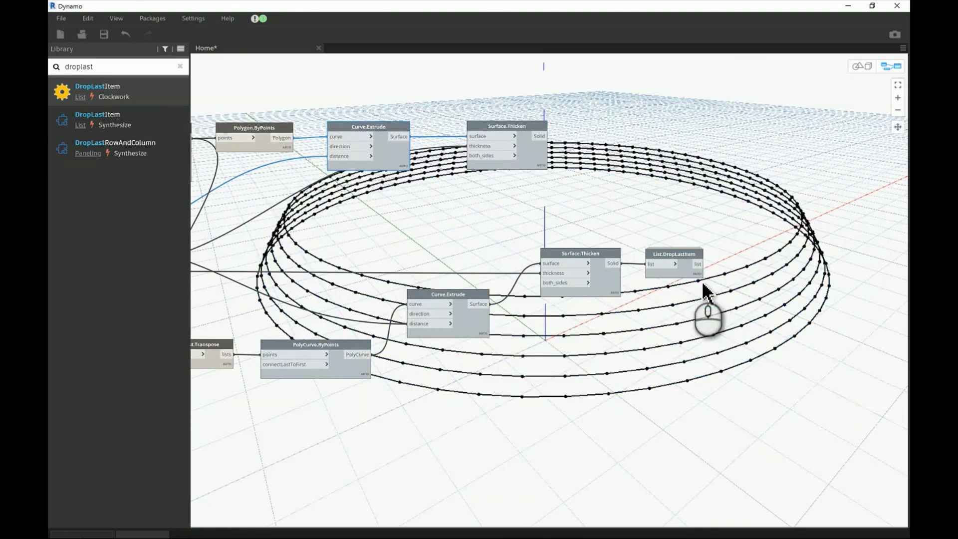
Turn List.DropLastItem's preview back on and inspect the 72 trimmed fins in 3D
{"action": "right_click", "coordinate": [684, 269]}
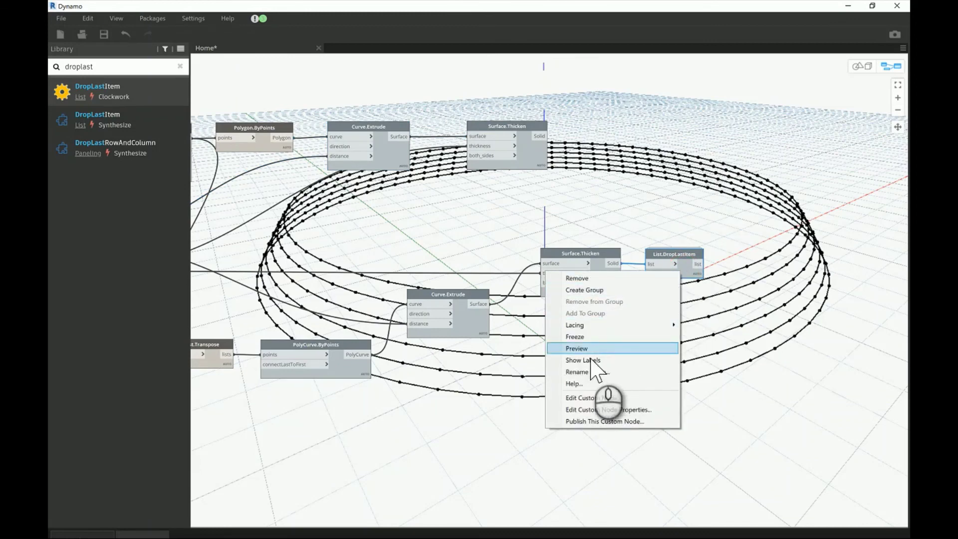
{"action": "left_click", "coordinate": [594, 349]}
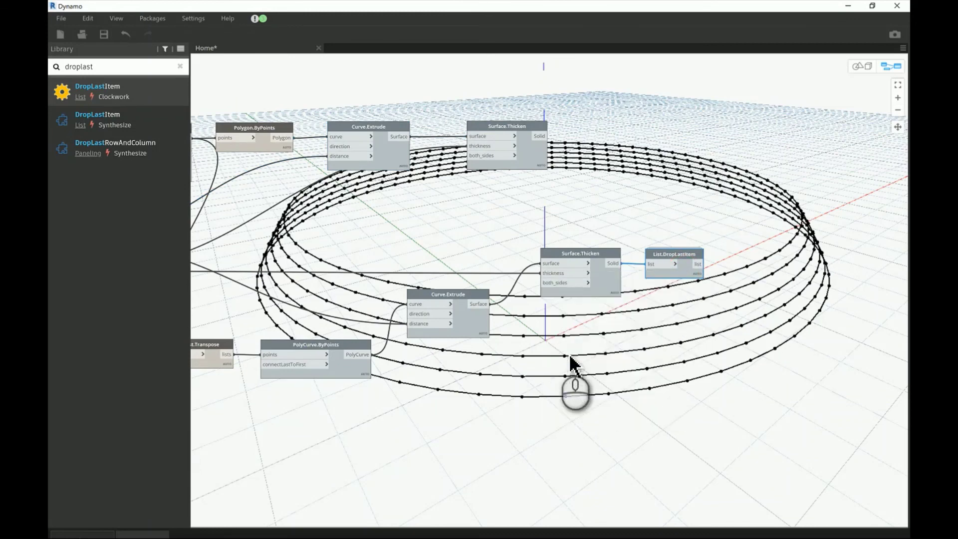
{"action": "left_click", "coordinate": [861, 66]}
{"action": "mouse_move", "coordinate": [510, 227]}
{"action": "right_mouse_down"}
{"action": "mouse_move", "coordinate": [539, 236]}
{"action": "mouse_move", "coordinate": [505, 236]}
{"action": "right_mouse_up"}
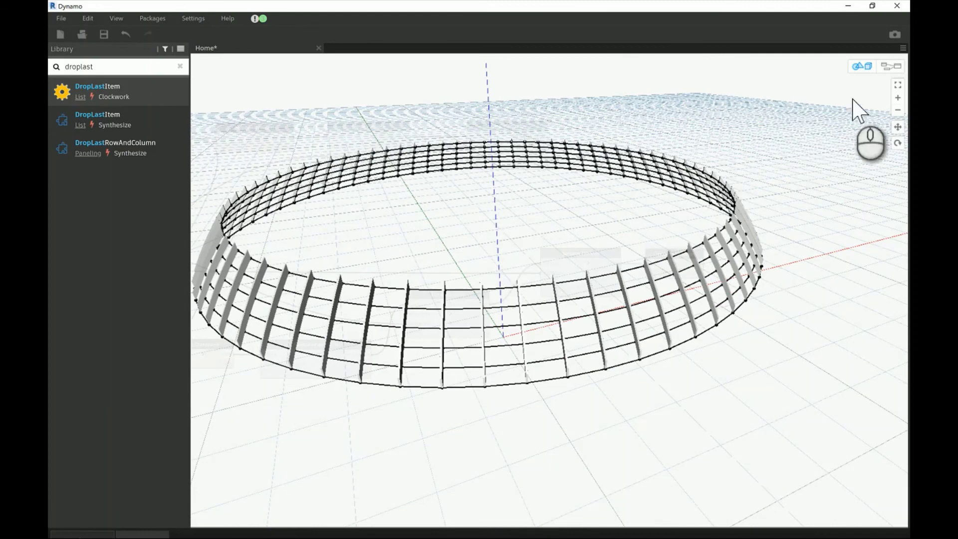
Re-enable the bands' Surface.Thicken preview and pan the 3D view to centre the ring
{"action": "left_click", "coordinate": [892, 66]}
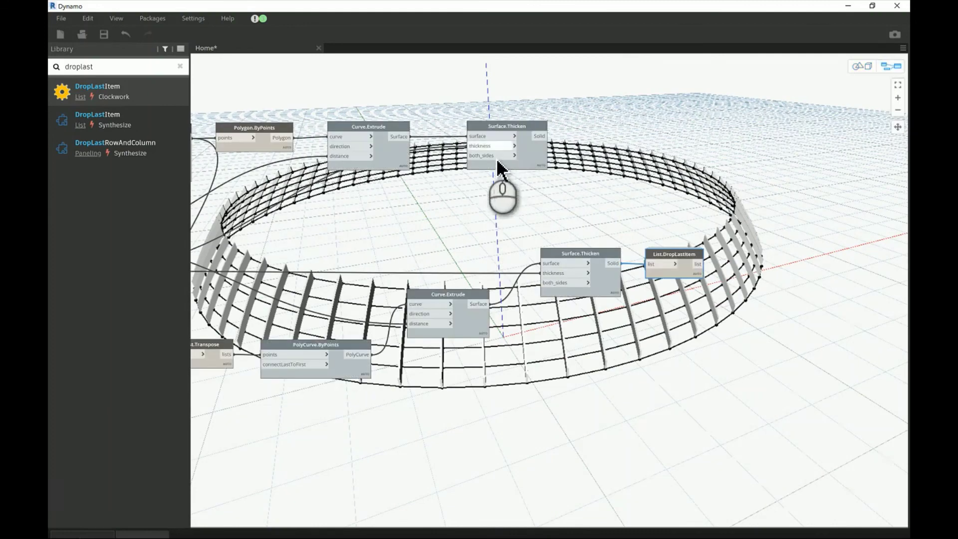
{"action": "right_click", "coordinate": [545, 169]}
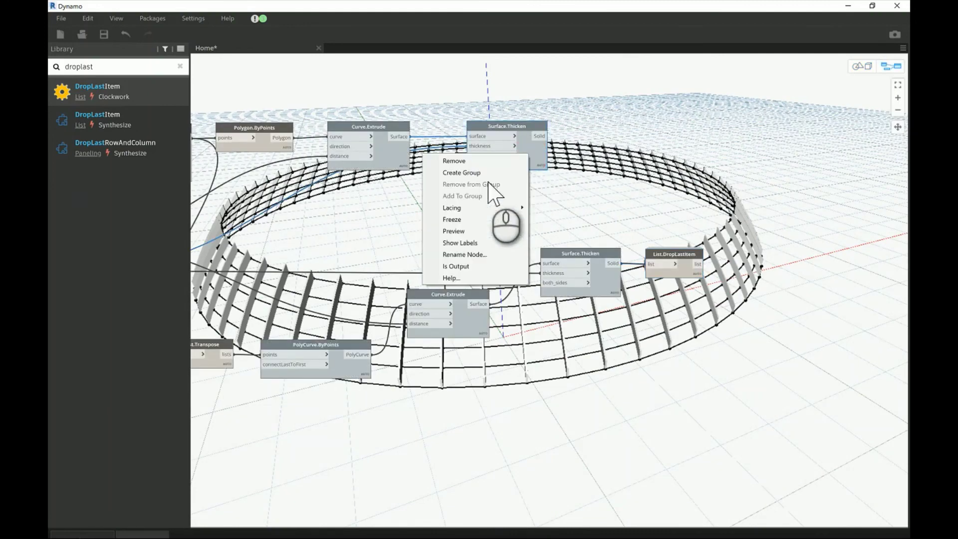
{"action": "left_click", "coordinate": [453, 232]}
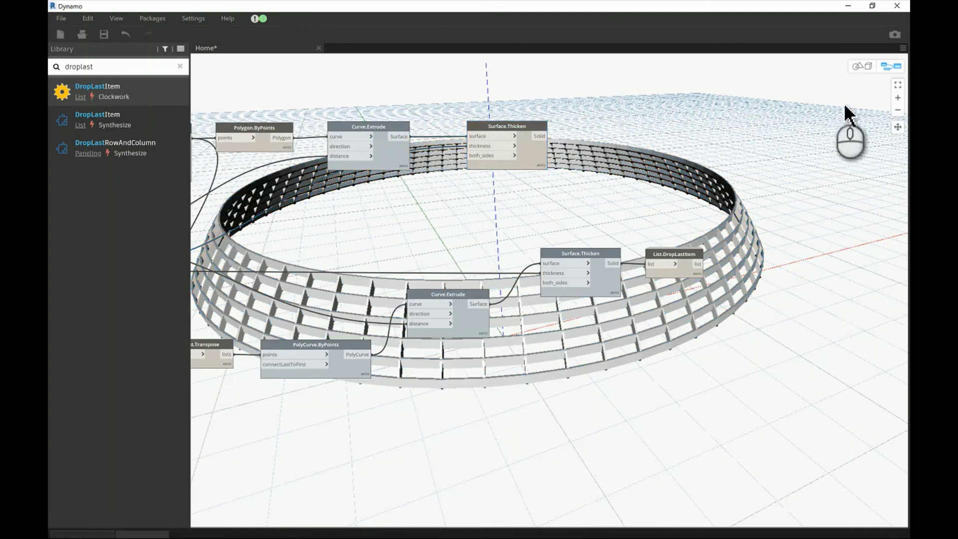
{"action": "left_click", "coordinate": [862, 66]}
{"action": "middle_click_drag", "start_coordinate": [537, 196], "coordinate": [552, 199]}
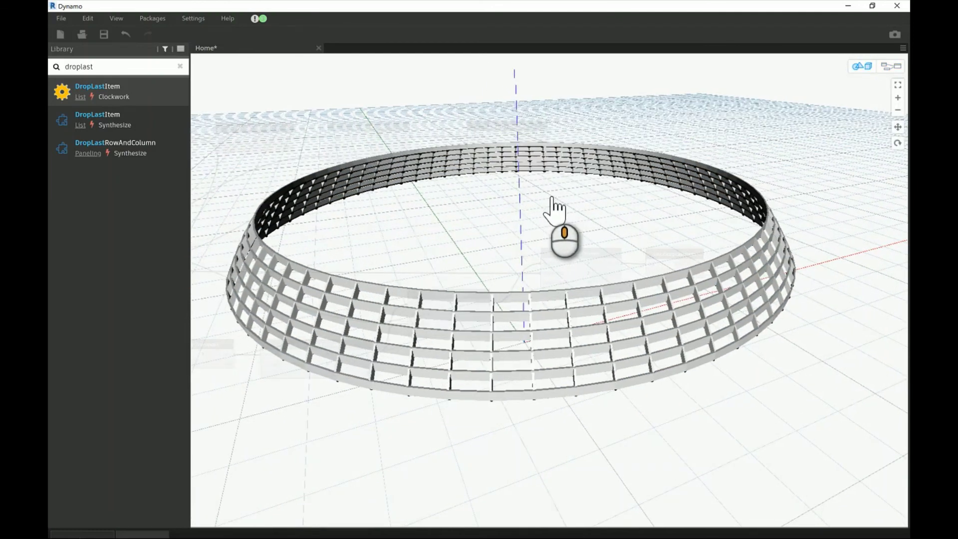